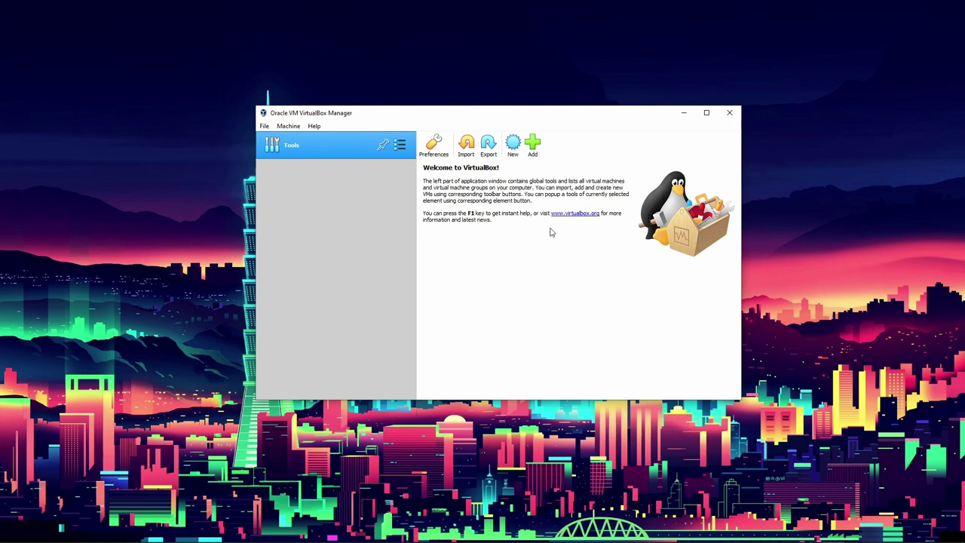
Locate the snow leopard install.iso file in the ISOs folder.
left_click_drag(607, 122, 427, 67)
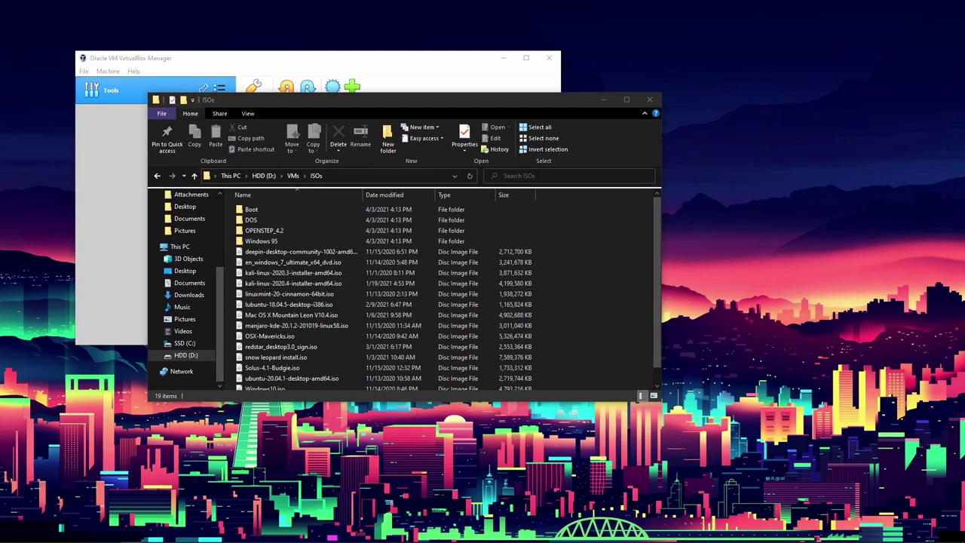
scroll(323, 385, "down", 1)
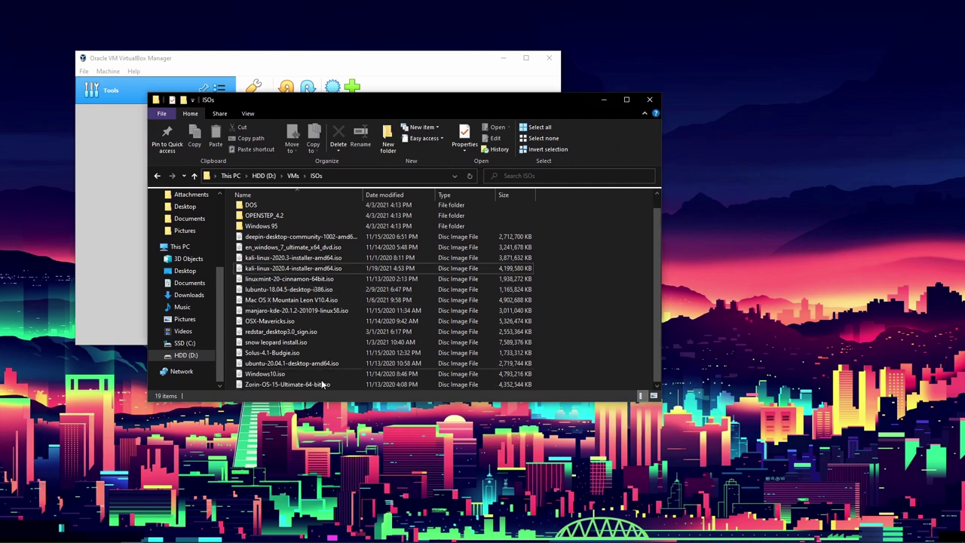
left_click(283, 343)
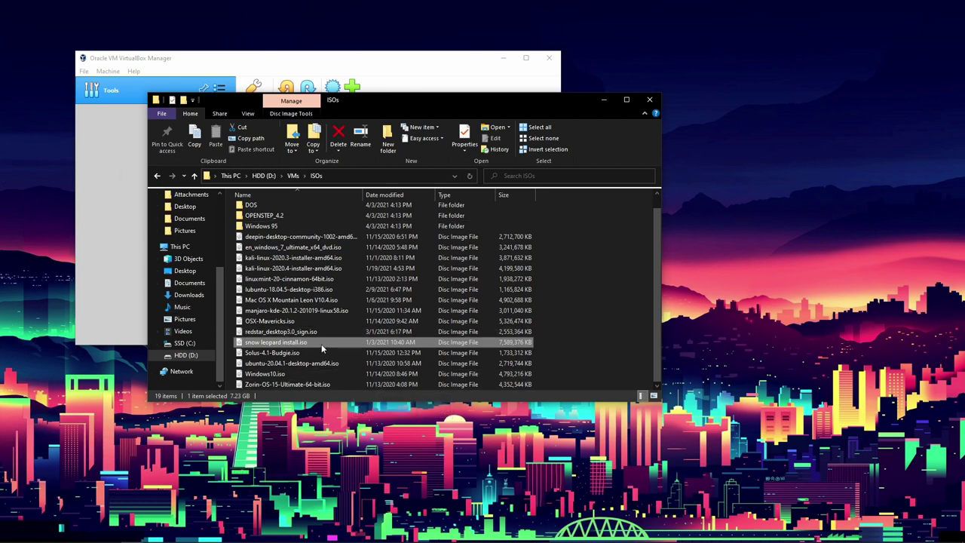
scroll(370, 326, "up", 1)
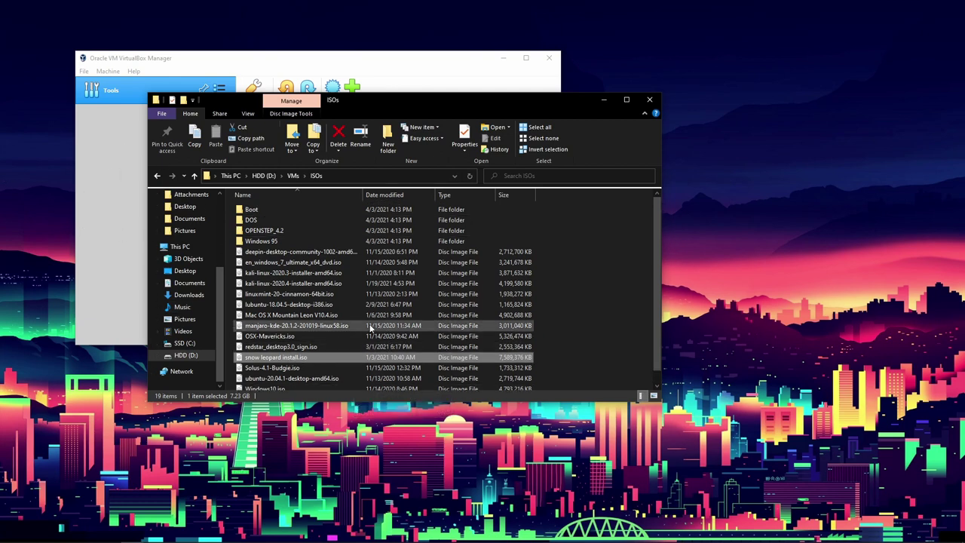
Open the 92144-iBoot-3.3.0 folder inside the Boot folder and check the iBoot.iso file.
double_click(288, 210)
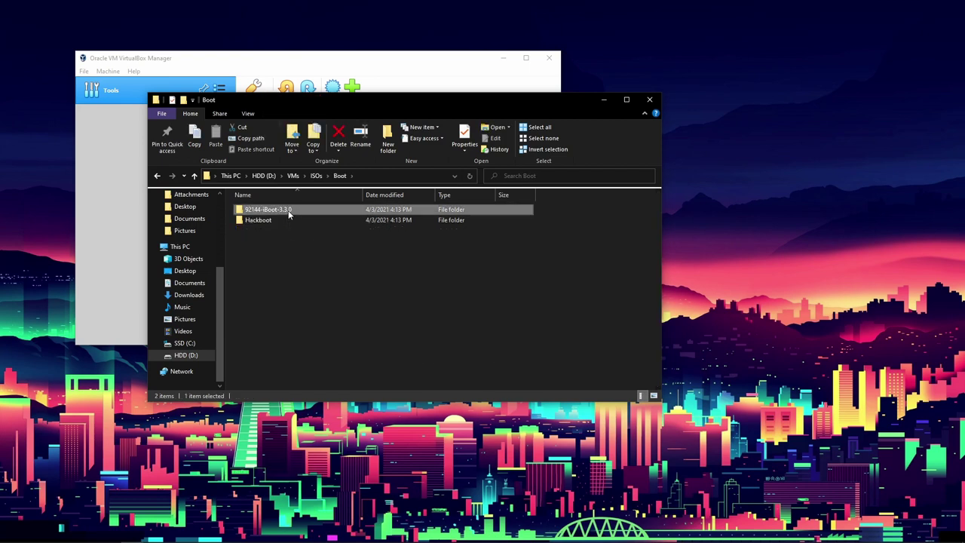
double_click(288, 213)
left_click(302, 211)
left_click(305, 249)
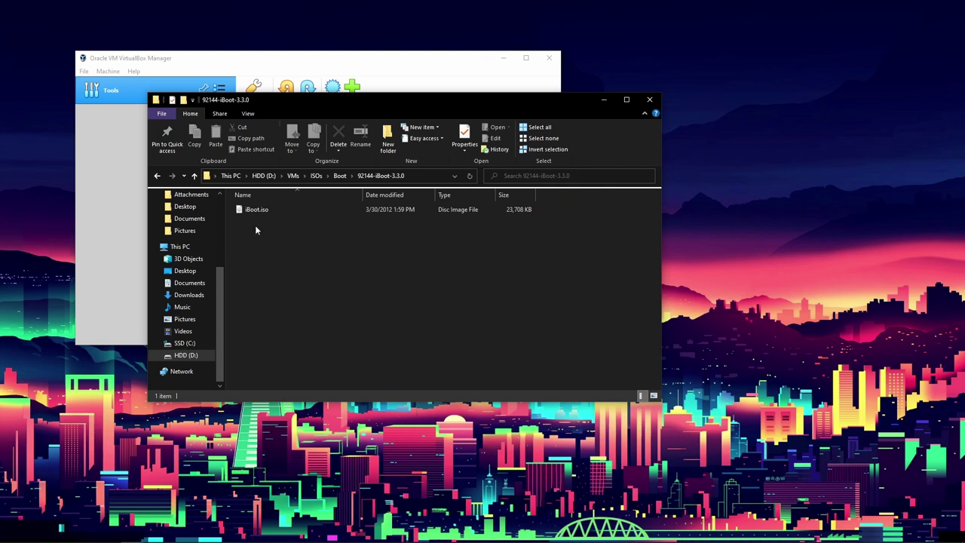
left_click_drag(283, 237, 482, 237)
left_click_drag(353, 301, 423, 306)
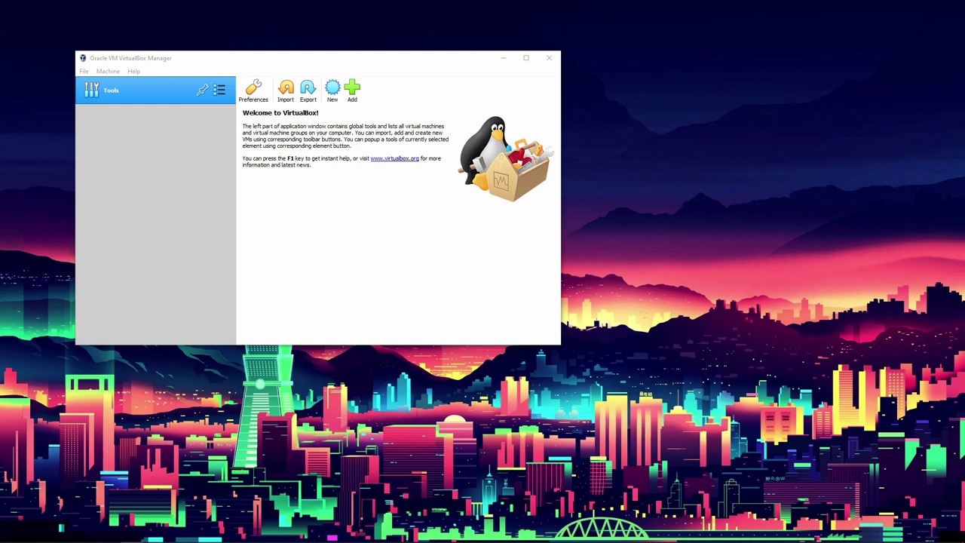
Start creating a virtual machine and set its machine folder to D:\VMs\OSs\Virtualbox OSs.
left_click(333, 90)
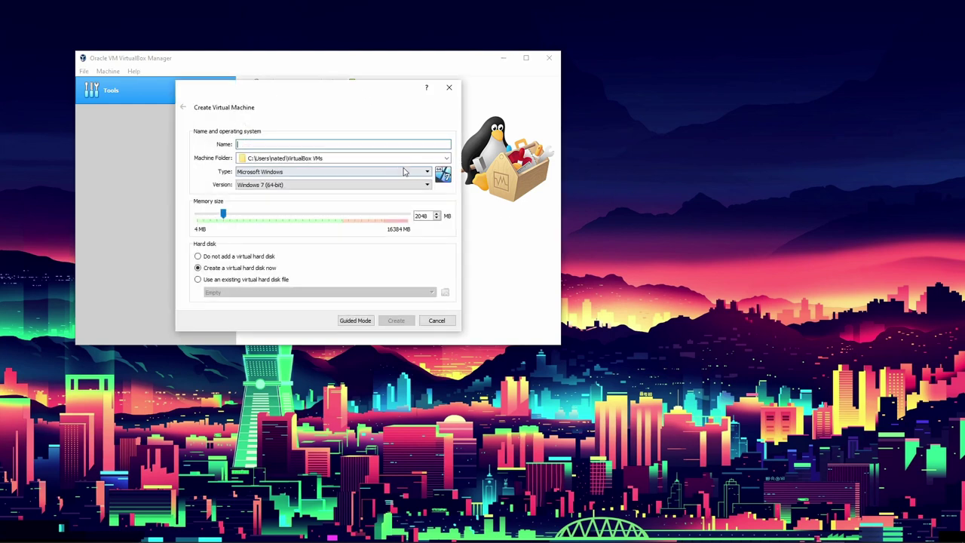
left_click(356, 159)
left_click(270, 186)
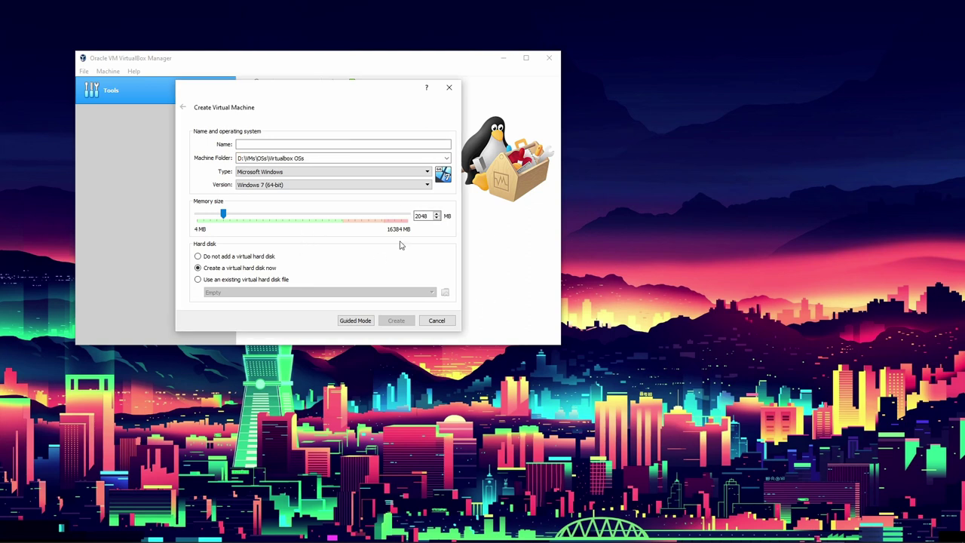
Name the new virtual machine Mac OS Snow Leopard, correcting any spelling mistakes in the name.
left_click(311, 173)
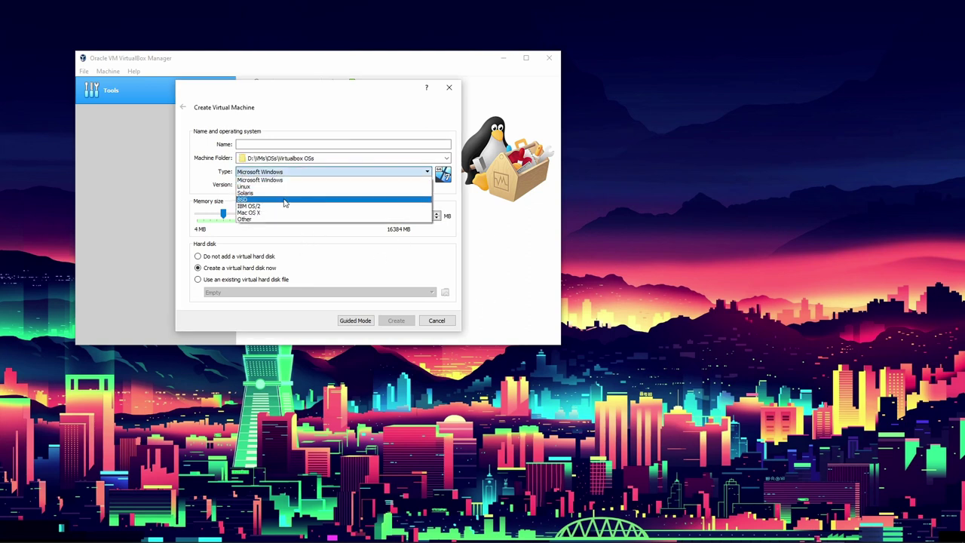
left_click(275, 144)
type("mAC")
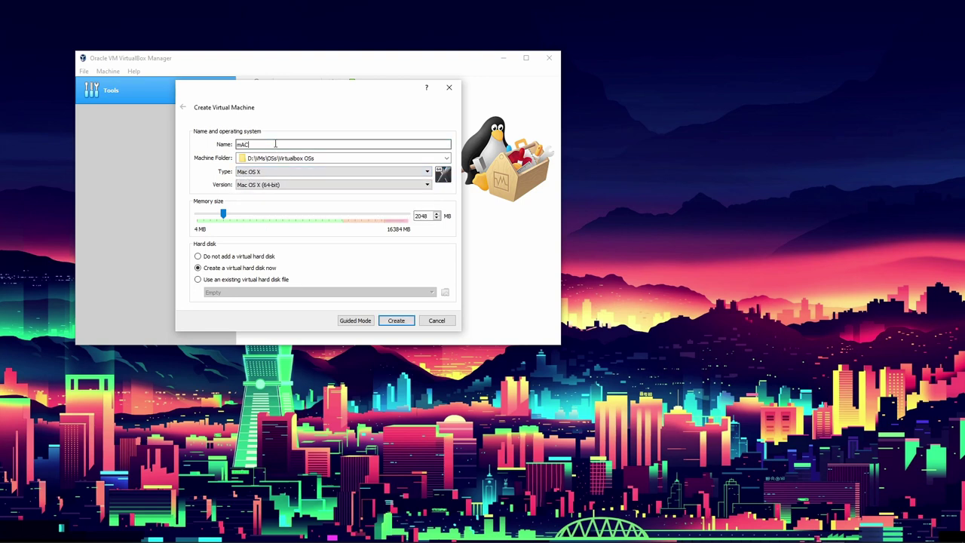
key("BackSpace")
key("BackSpace")
key("BackSpace")
type("Mac OS Snoe")
key("BackSpace")
type("wLeppard")
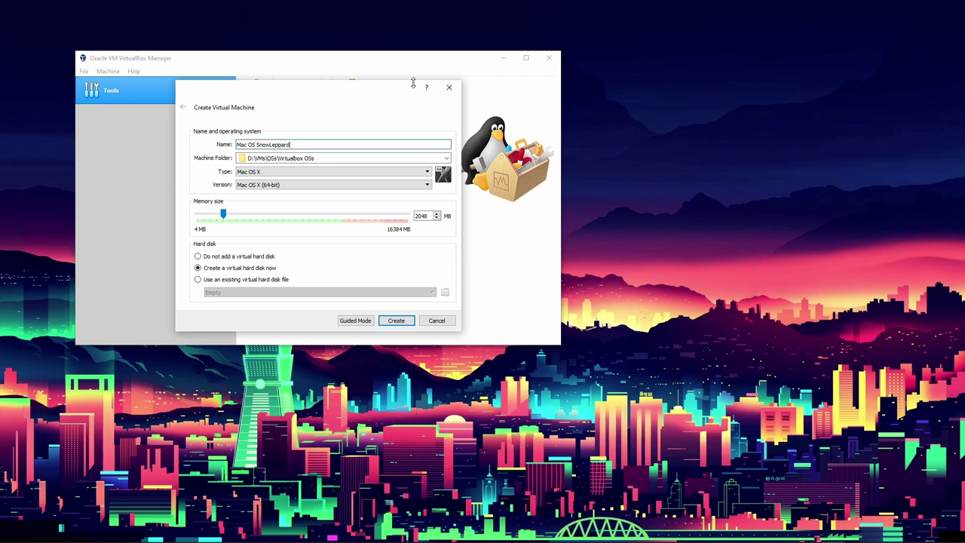
key("Left")
key("Left")
key("Left")
key("Right")
key("Right")
key("Delete")
type("o")
key("BackSpace")
type("o")
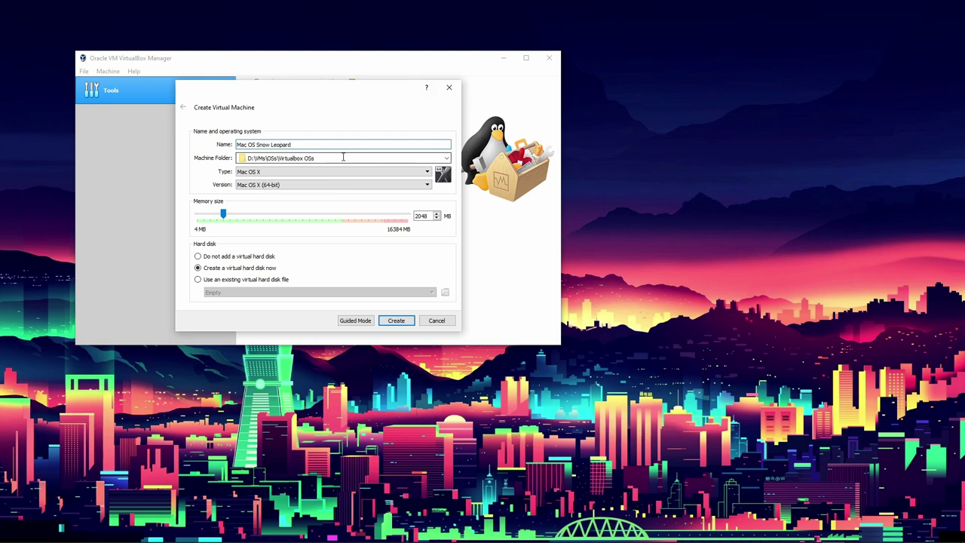
Select the Mac OS X 10.6 Snow Leopard (64-bit) version and change the machine name to Mac OS X Snow Leopard.
left_click(306, 184)
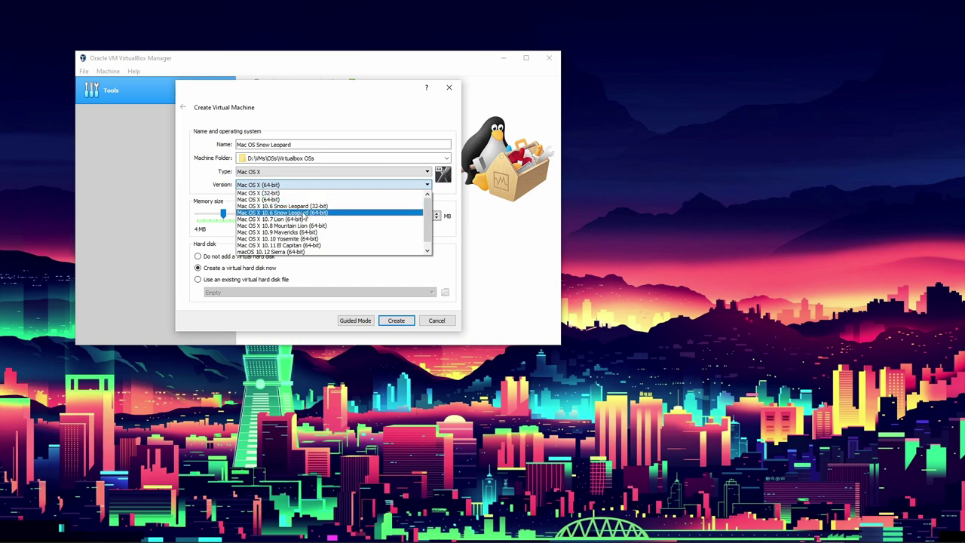
left_click(307, 214)
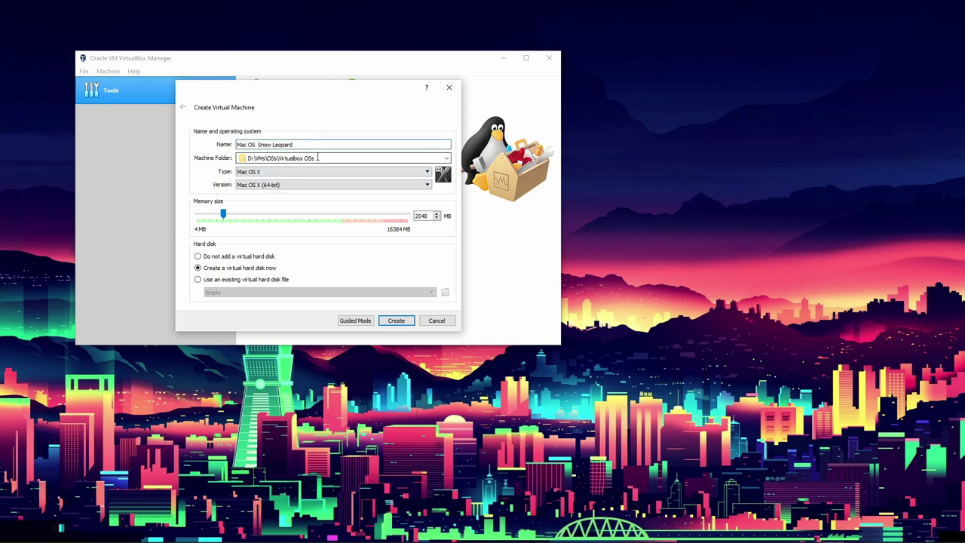
type("X")
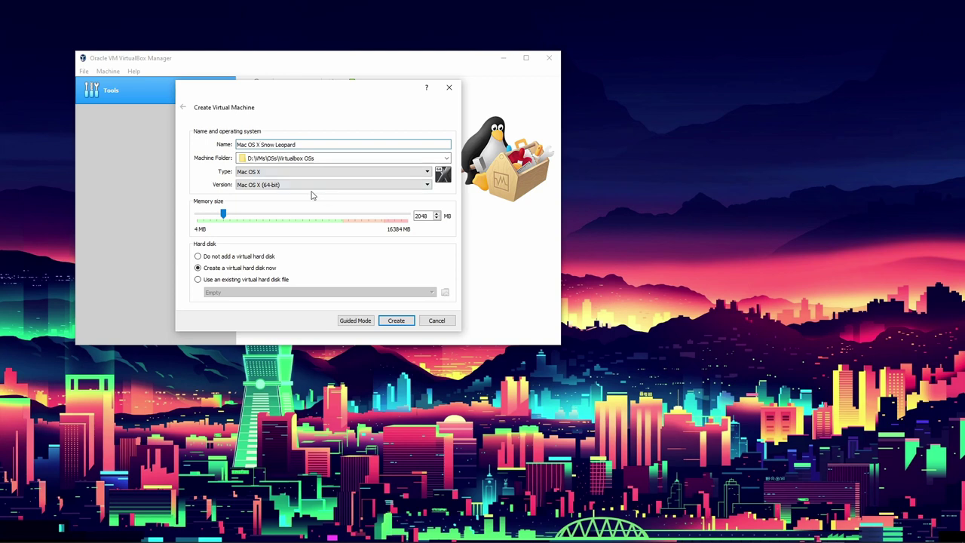
Set the version to Mac OS X 10.6 Snow Leopard (64-bit) and the memory to 8192 MB, and proceed to the hard disk setup.
left_click(310, 185)
left_click(242, 211)
left_click(331, 187)
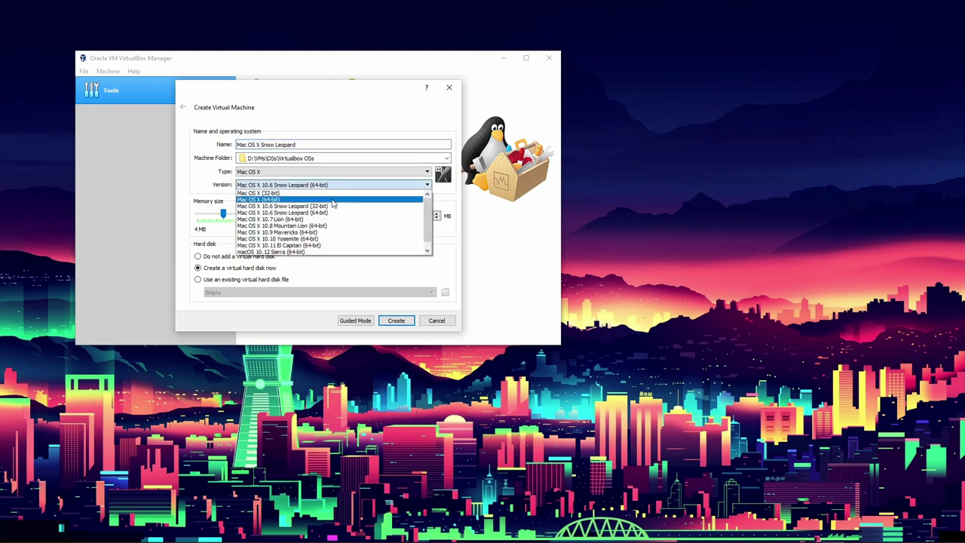
left_click(302, 199)
left_click(301, 185)
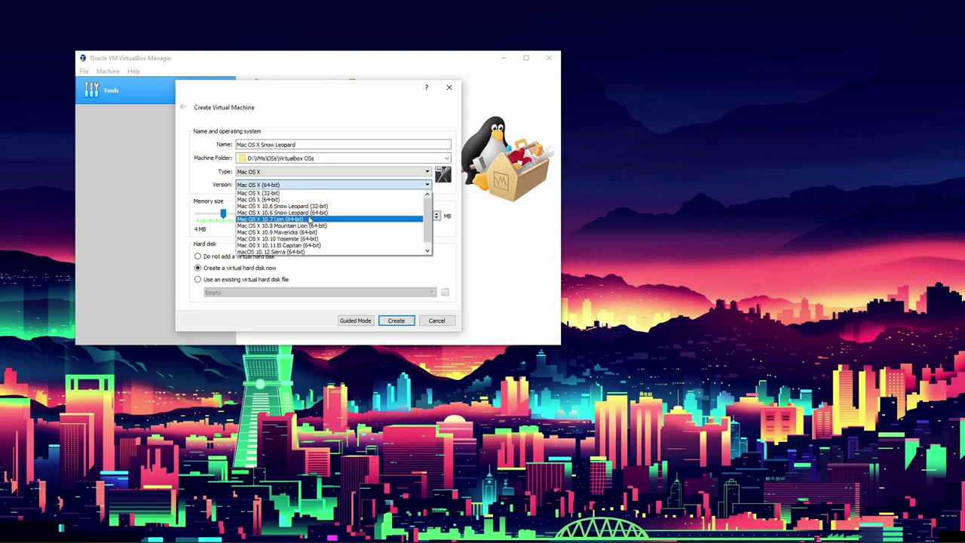
left_click(313, 211)
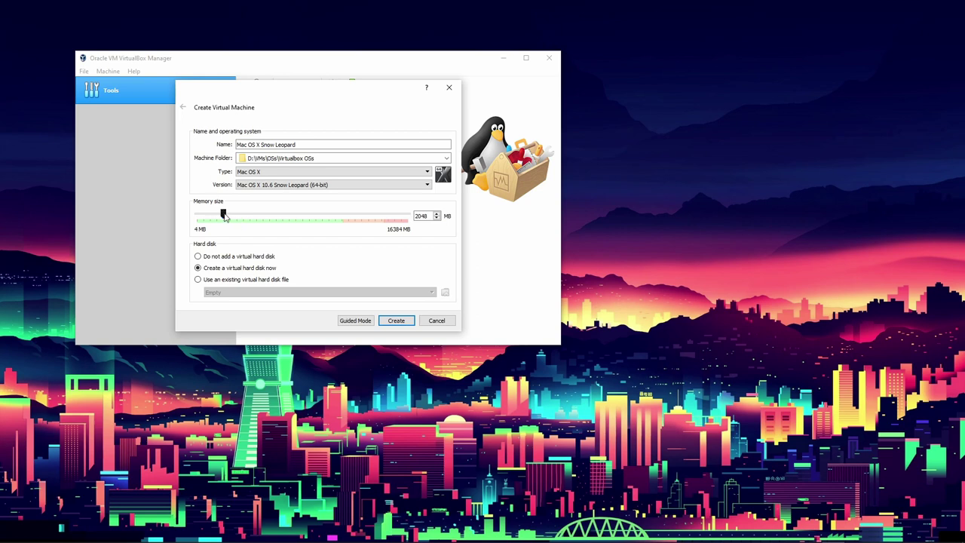
left_click_drag(224, 215, 302, 235)
left_click(396, 321)
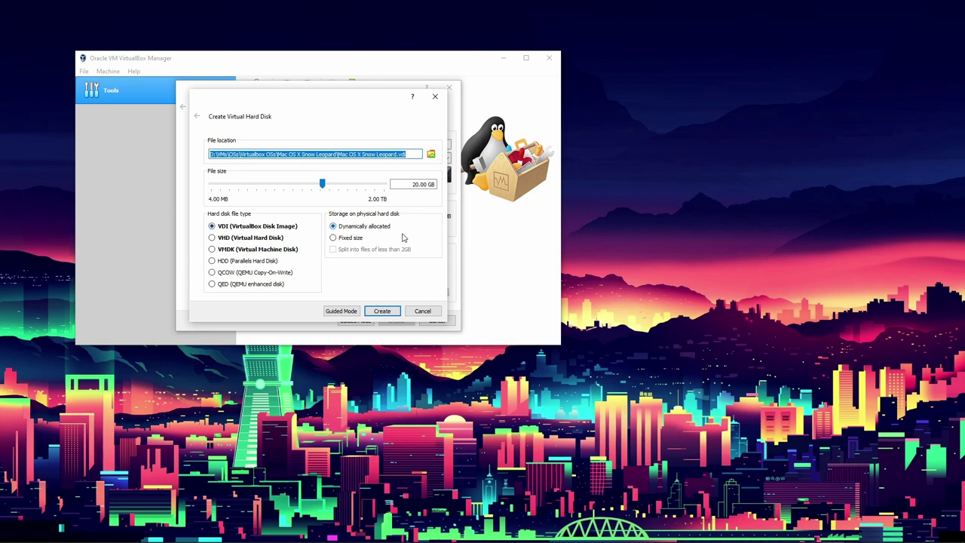
Create the dynamically allocated VDI hard disk with a size of 64 GB.
left_click(421, 185)
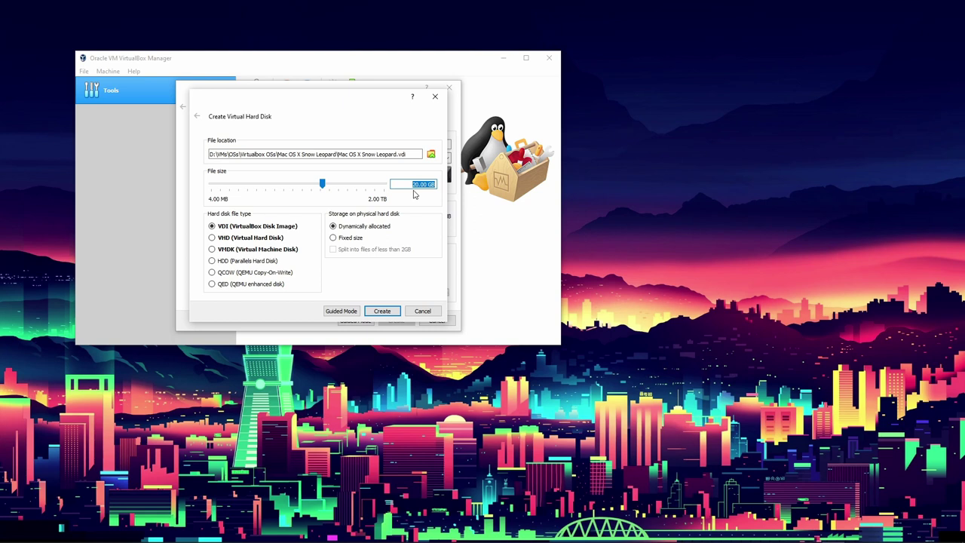
type("64")
left_click_drag(407, 184, 433, 184)
type("64 GB")
left_click(415, 184)
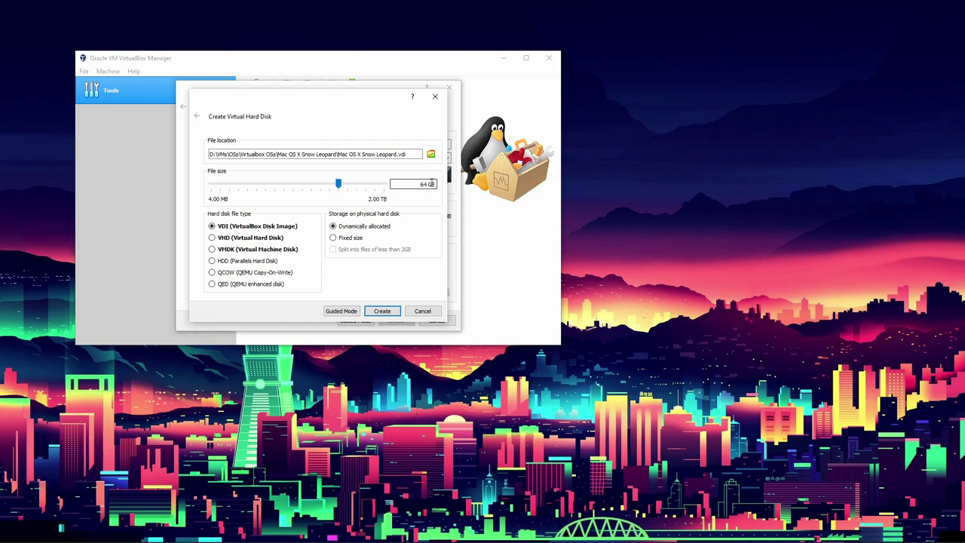
left_click(382, 311)
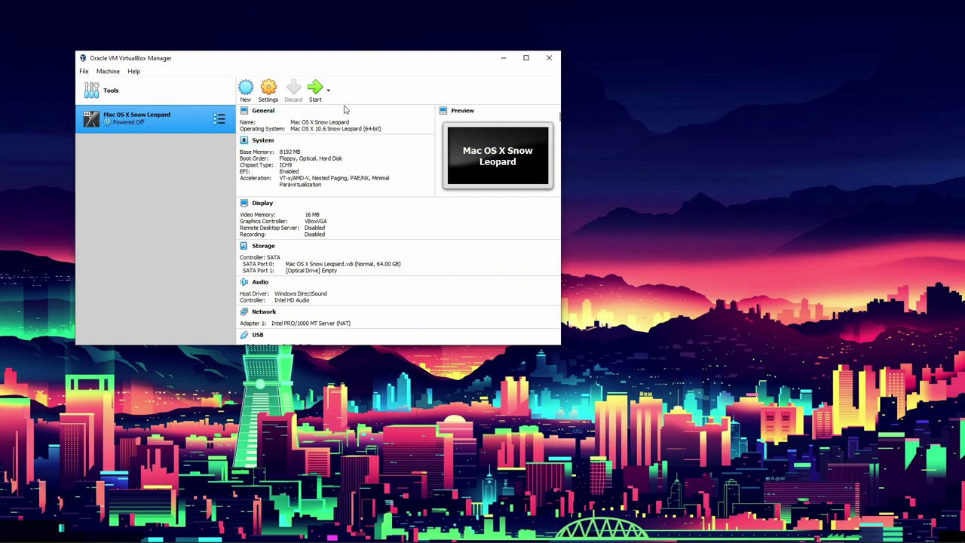
Open the Mac OS X Snow Leopard machine's settings and review the basic, advanced, description and disk encryption options.
left_click(270, 89)
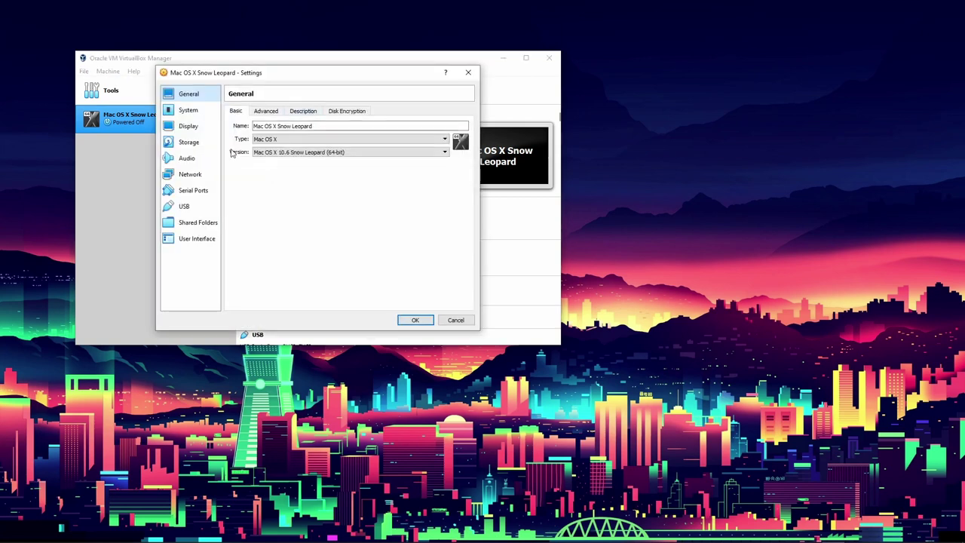
left_click(268, 112)
left_click(303, 112)
left_click(341, 112)
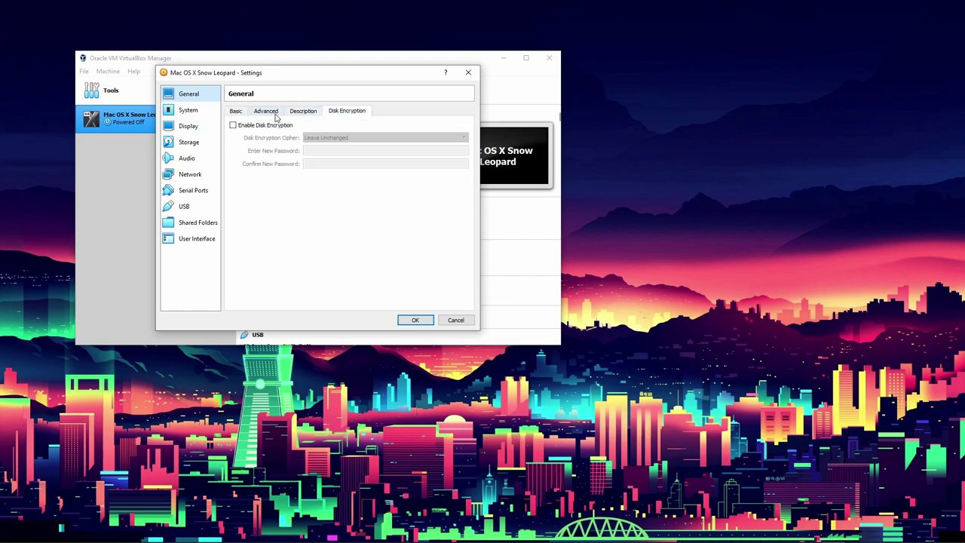
left_click(235, 112)
left_click(343, 111)
left_click(266, 111)
left_click(235, 111)
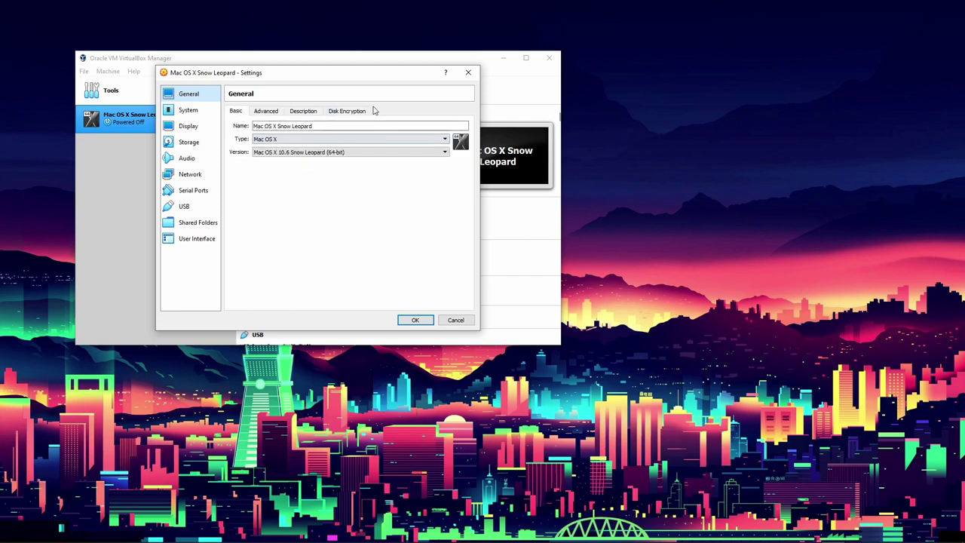
Disable floppy booting and move Floppy below Hard Disk in the boot order, and turn off EFI.
left_click(189, 110)
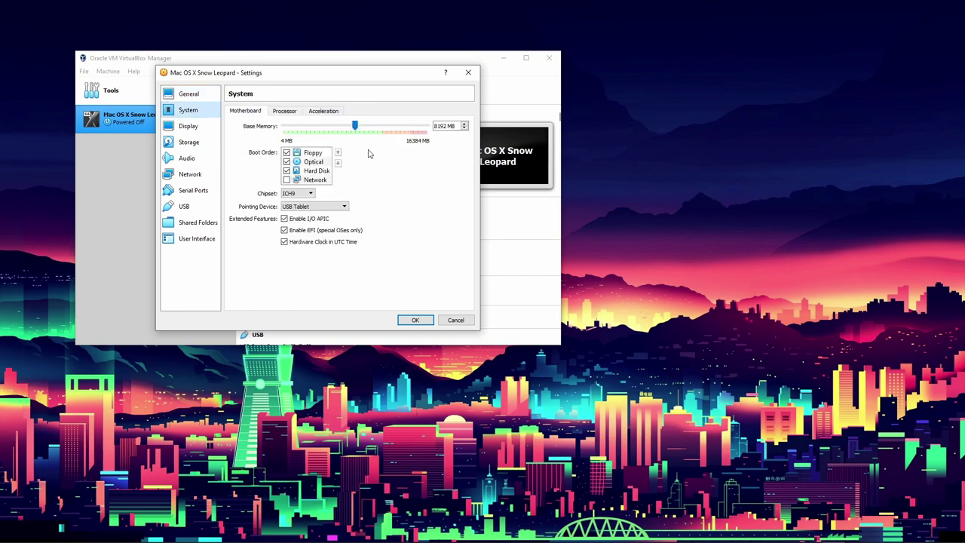
left_click(287, 154)
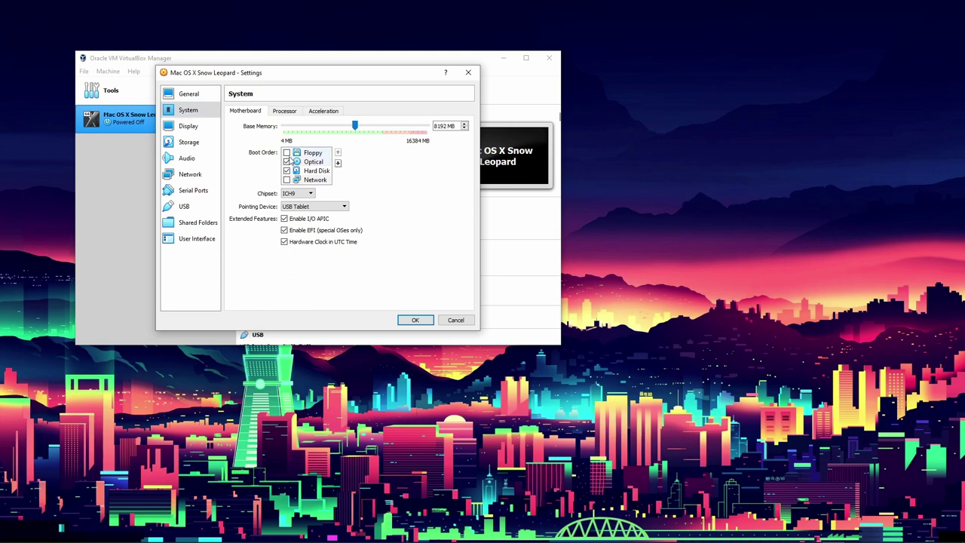
left_click(338, 163)
left_click(338, 163)
left_click(338, 162)
left_click(337, 152)
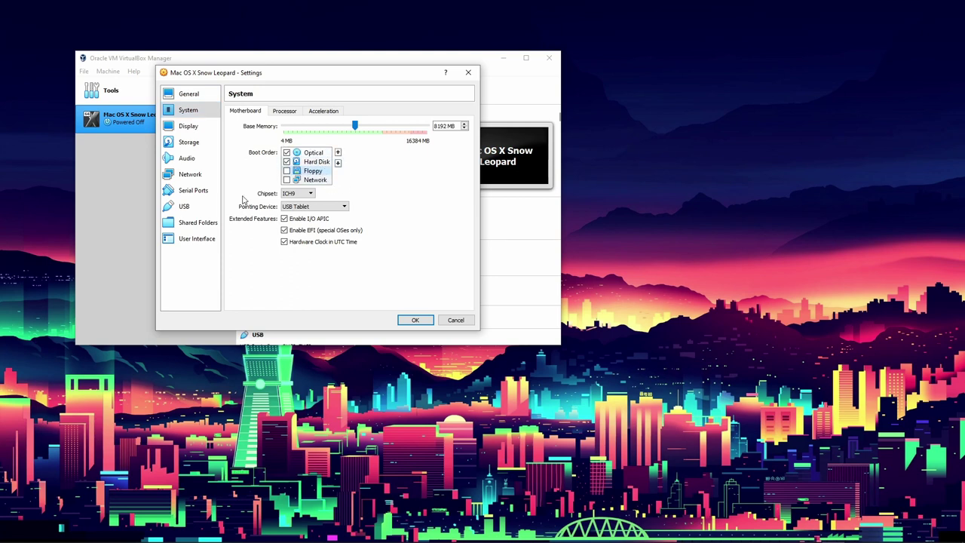
left_click(285, 230)
Set the machine's video memory to 128 MB with VBoxVGA as the graphics controller.
left_click(204, 131)
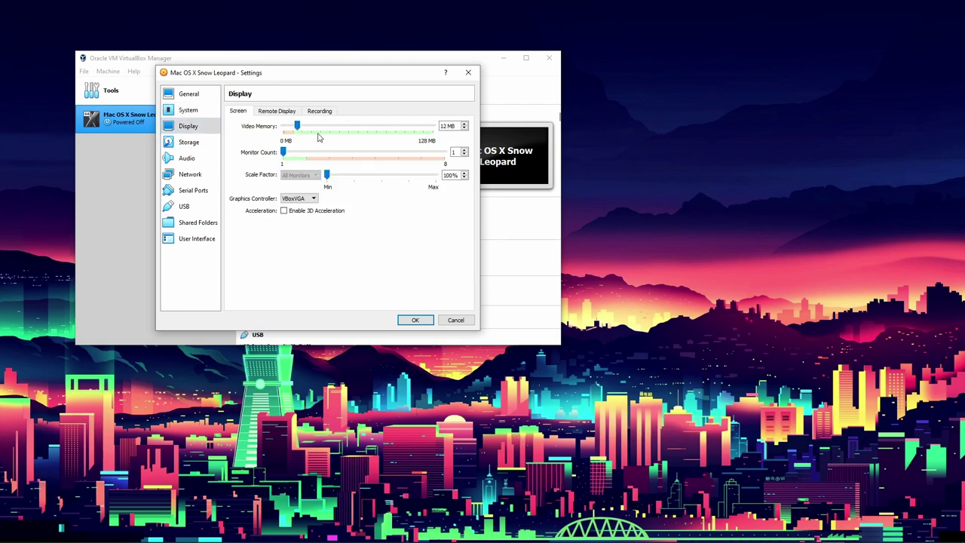
left_click_drag(297, 127, 439, 138)
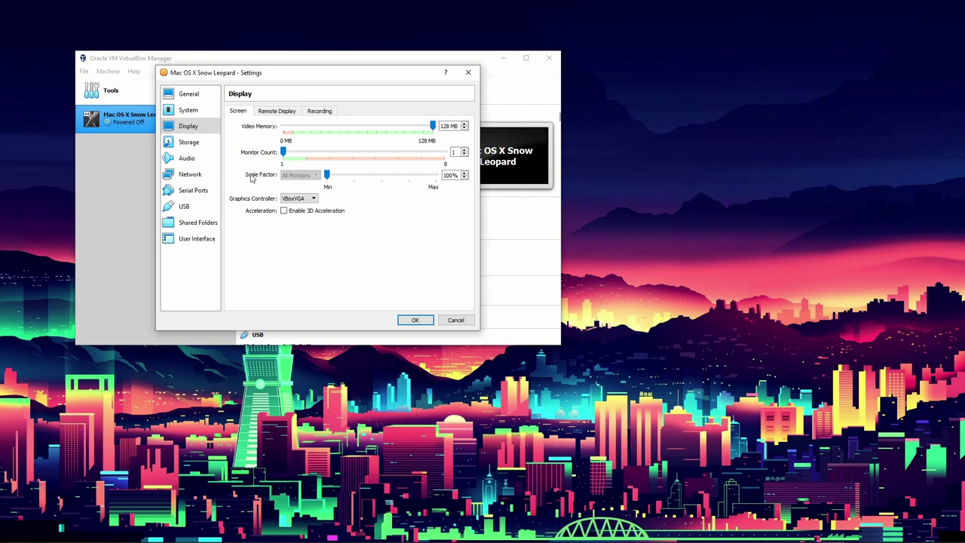
left_click(300, 199)
left_click(308, 206)
left_click(190, 111)
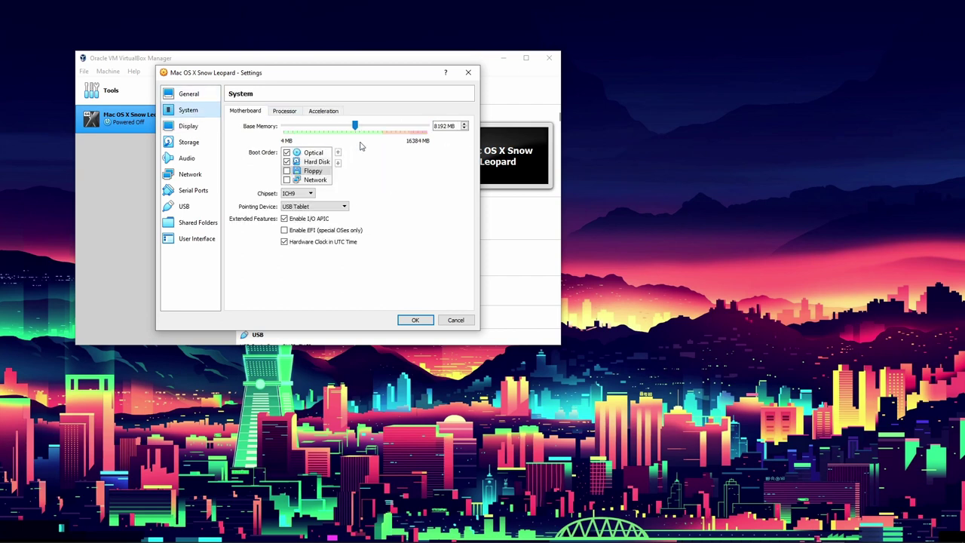
left_click(188, 126)
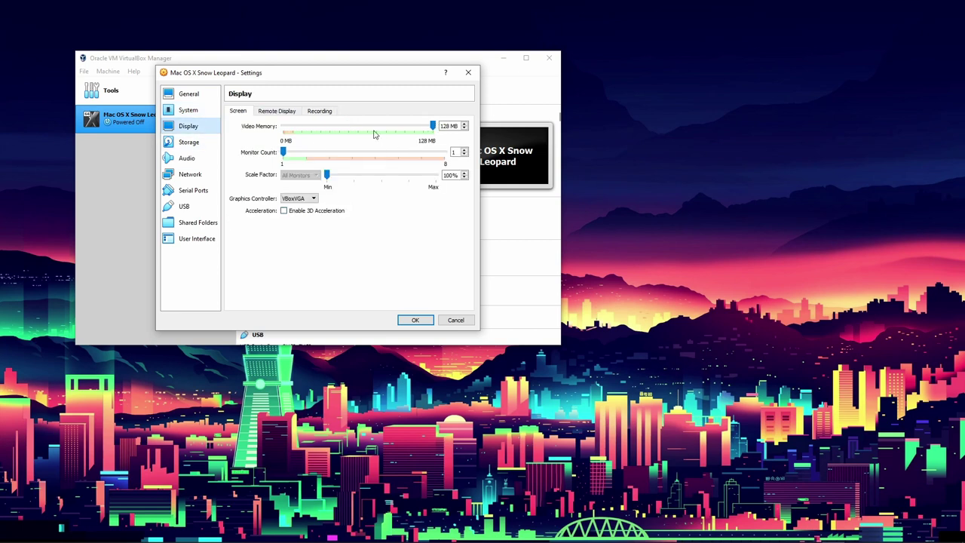
Attach iBoot.iso from the Boot\92144-iBoot-3.3.0 folder to the machine's empty optical drive and save the settings.
left_click(187, 143)
left_click(277, 146)
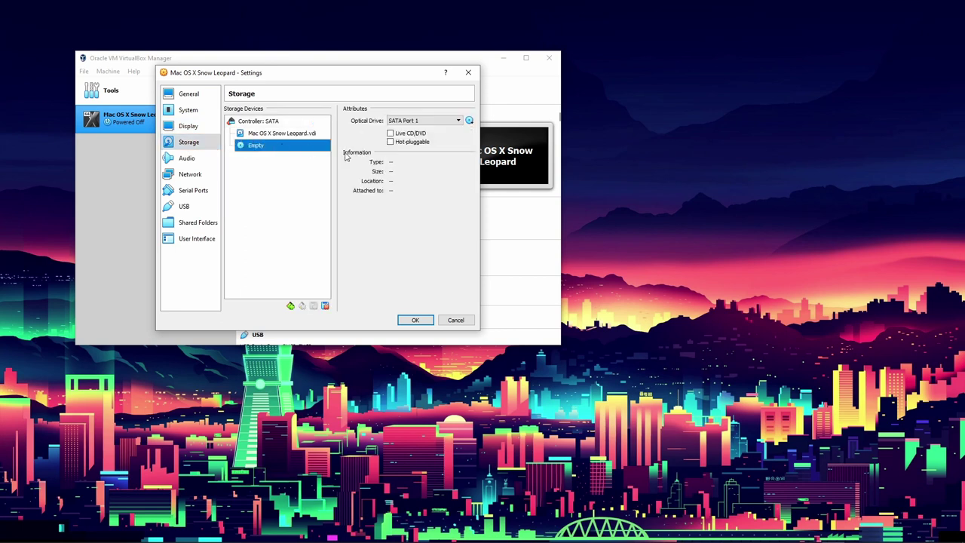
left_click(469, 121)
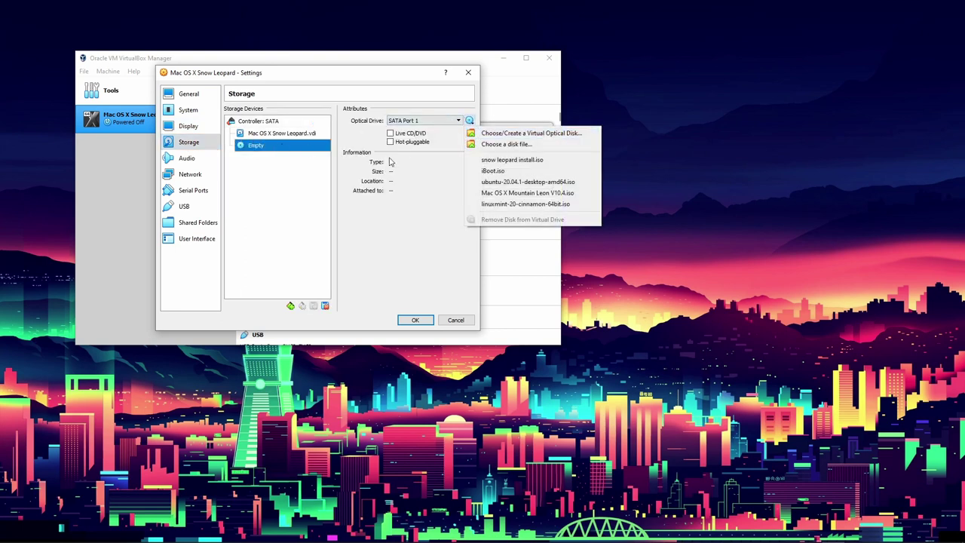
left_click(501, 144)
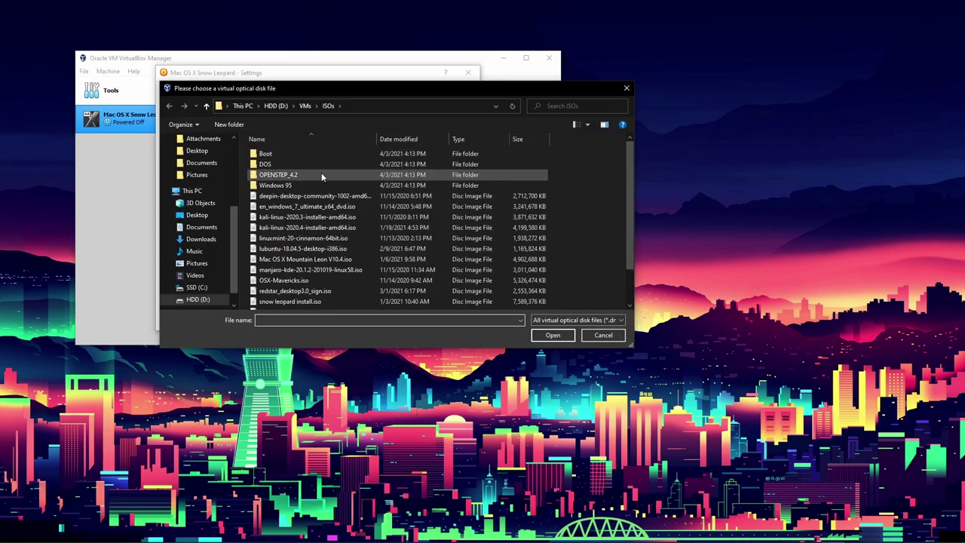
double_click(284, 155)
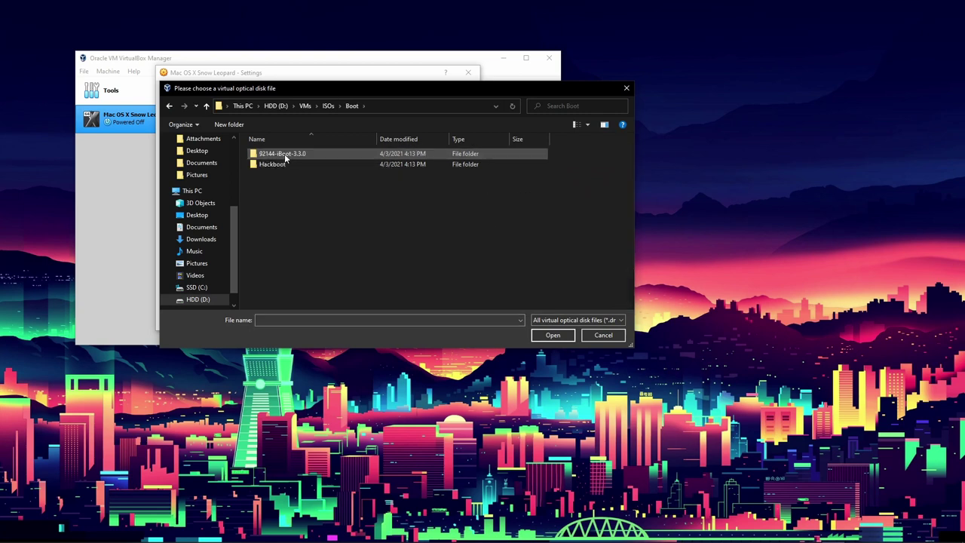
double_click(285, 154)
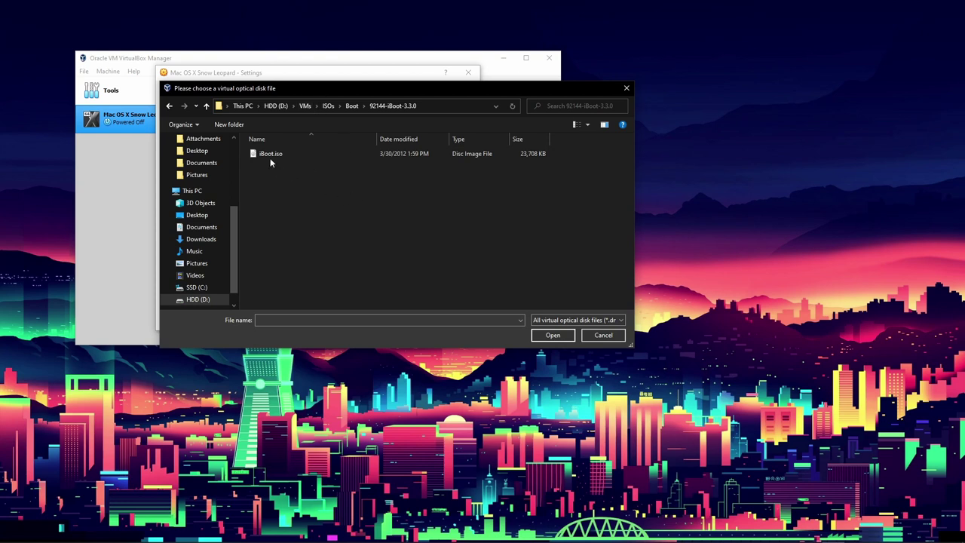
left_click(352, 105)
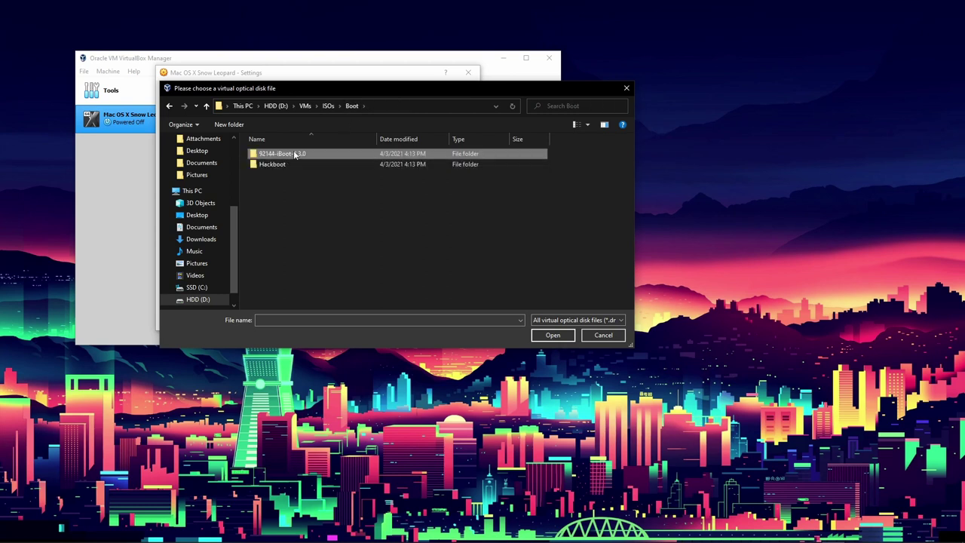
double_click(294, 154)
left_click(294, 154)
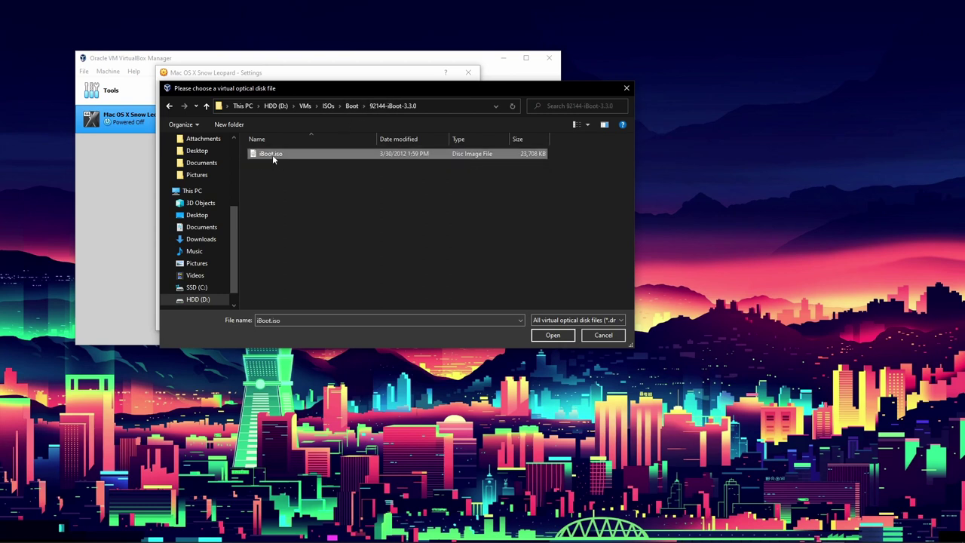
double_click(272, 154)
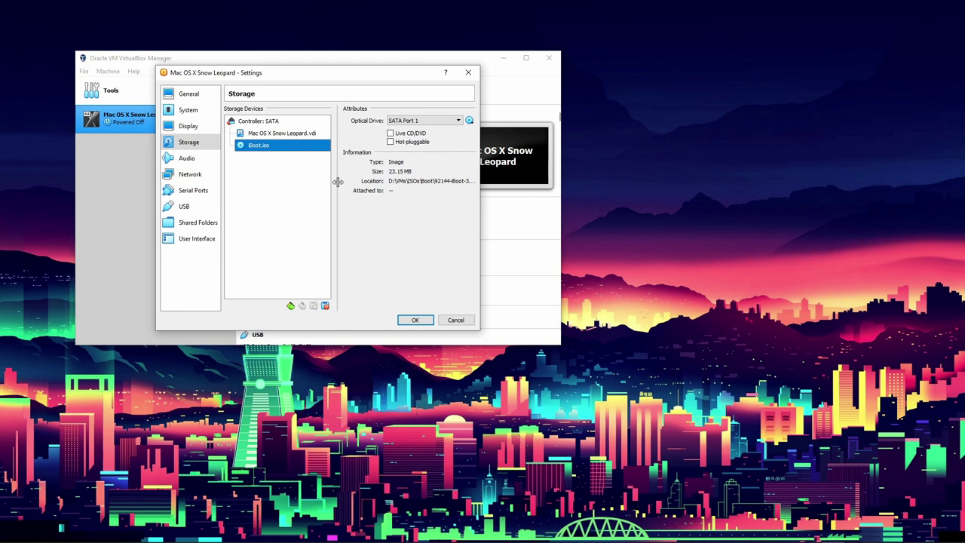
left_click(420, 320)
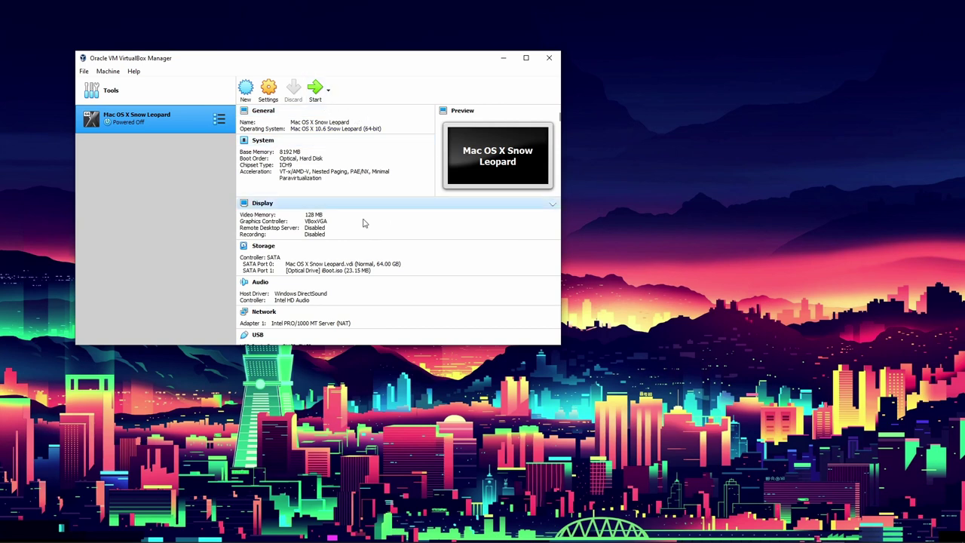
Start the Mac OS X Snow Leopard machine with iBoot.iso as the start-up disk and allow mouse and keyboard capture.
left_click(316, 89)
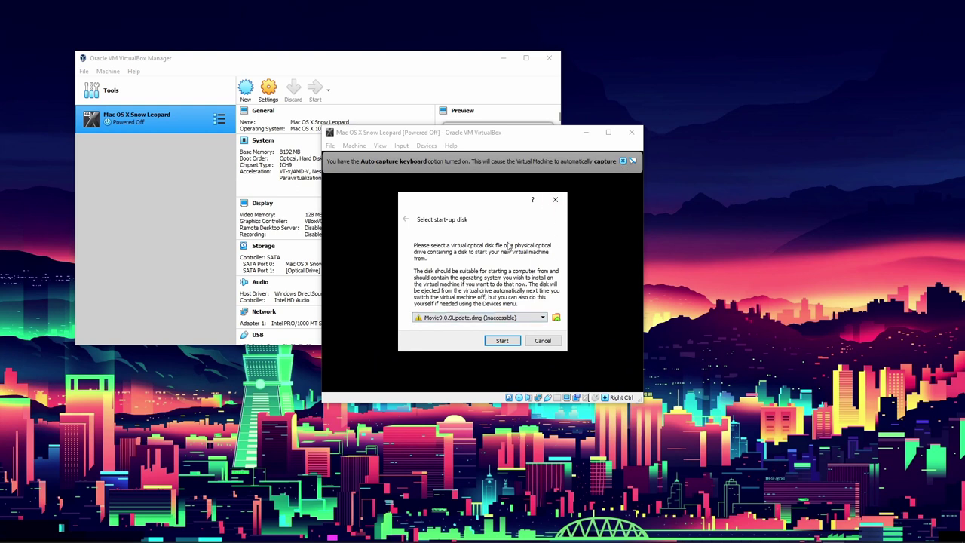
left_click(461, 318)
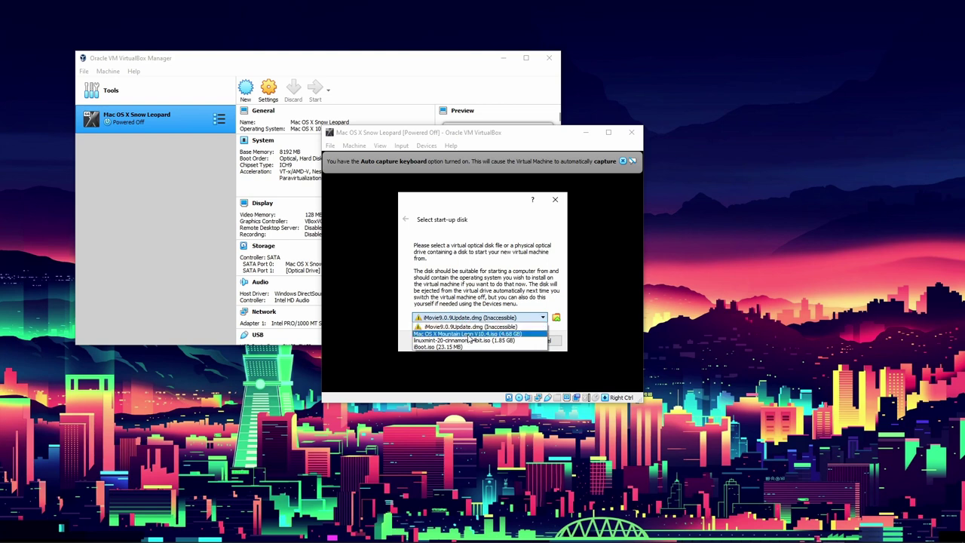
left_click(469, 341)
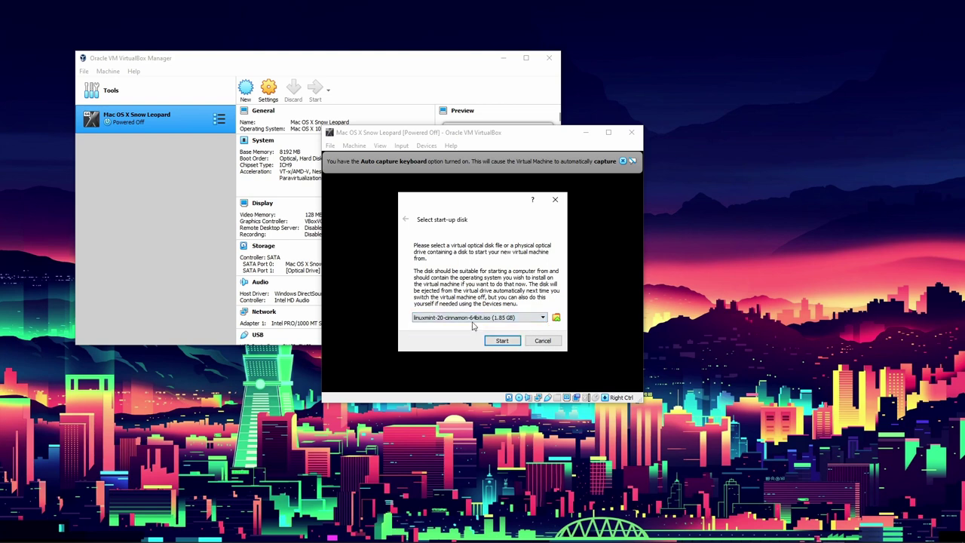
left_click(473, 321)
left_click(444, 347)
left_click(502, 341)
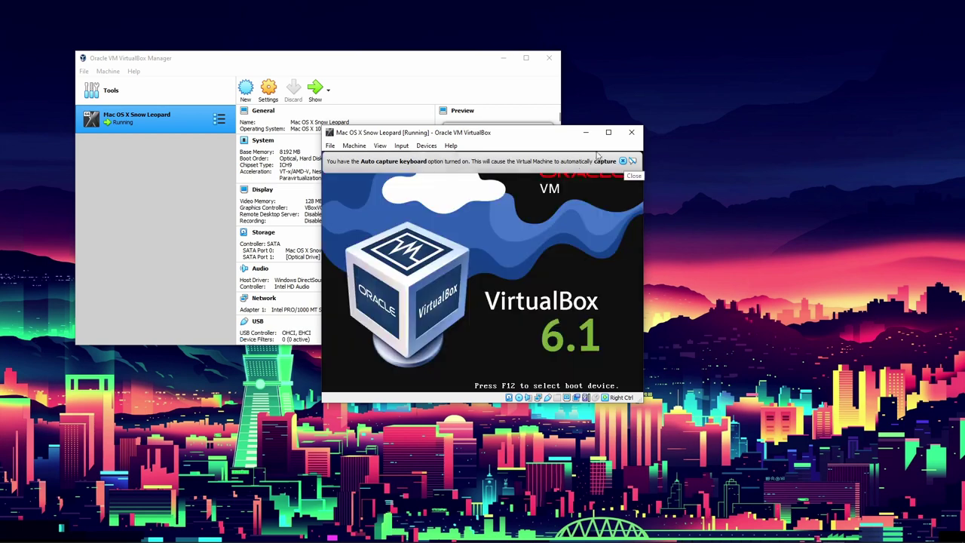
left_click_drag(475, 135, 452, 56)
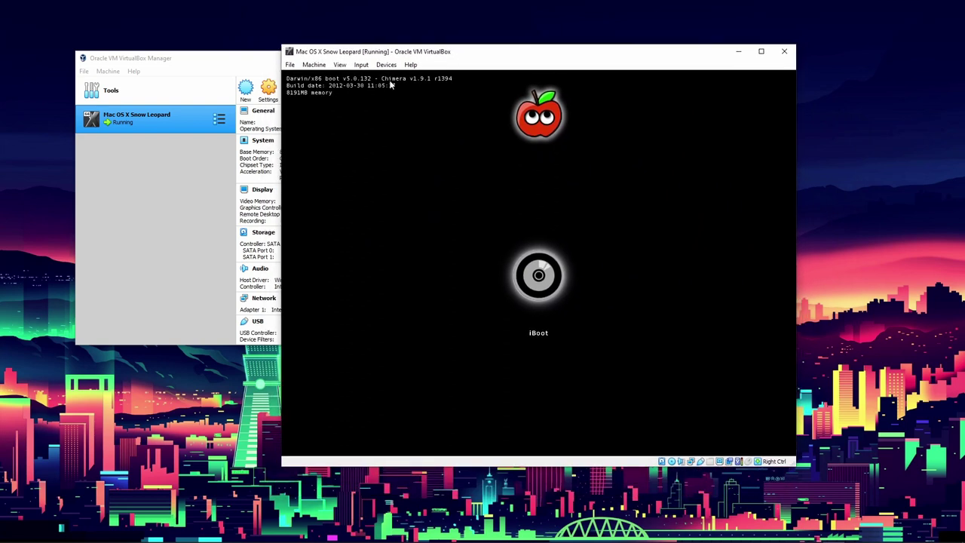
left_click(482, 195)
left_click(518, 317)
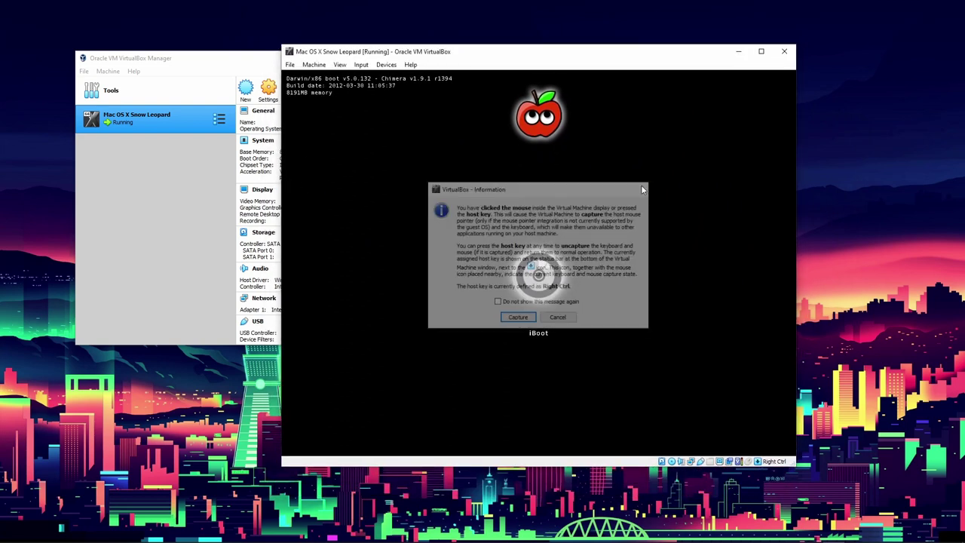
Replace the disc in the running machine's optical drive with snow leopard install.iso from the ISOs folder.
left_click(391, 67)
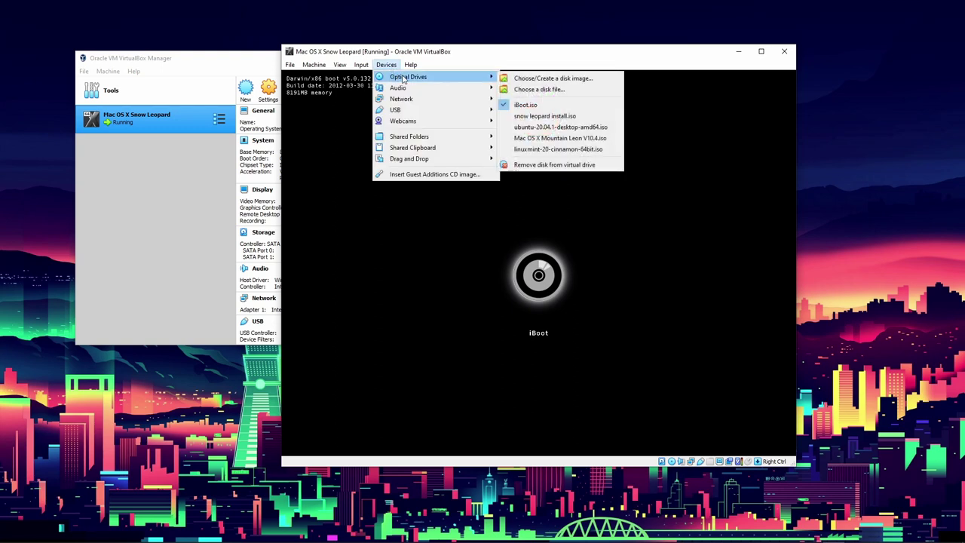
mouse_move(400, 88)
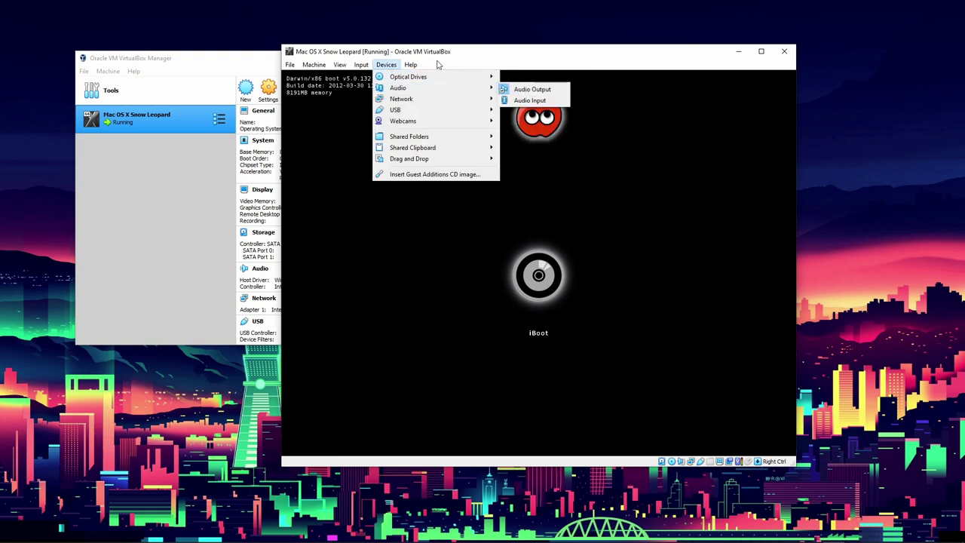
mouse_move(434, 76)
left_click(522, 92)
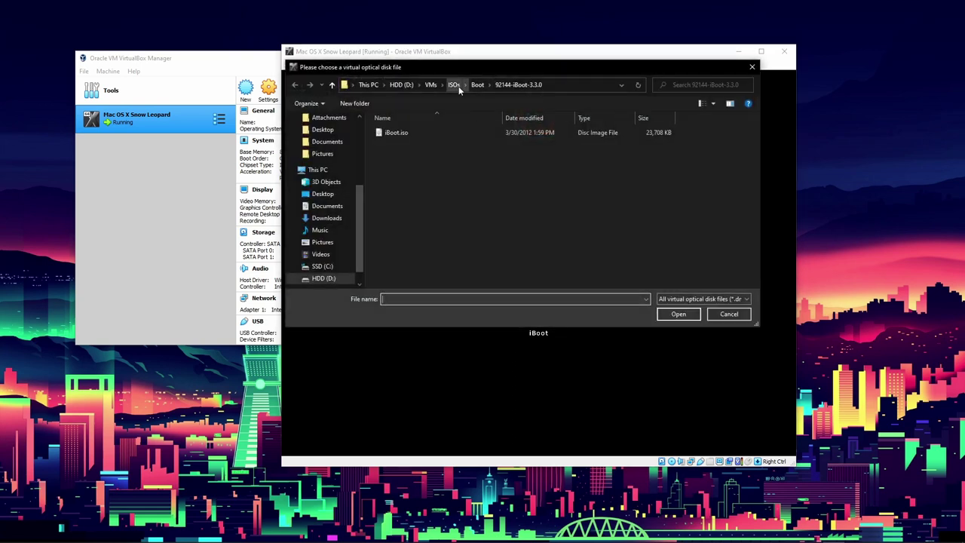
left_click(454, 84)
scroll(454, 249, "down", 3)
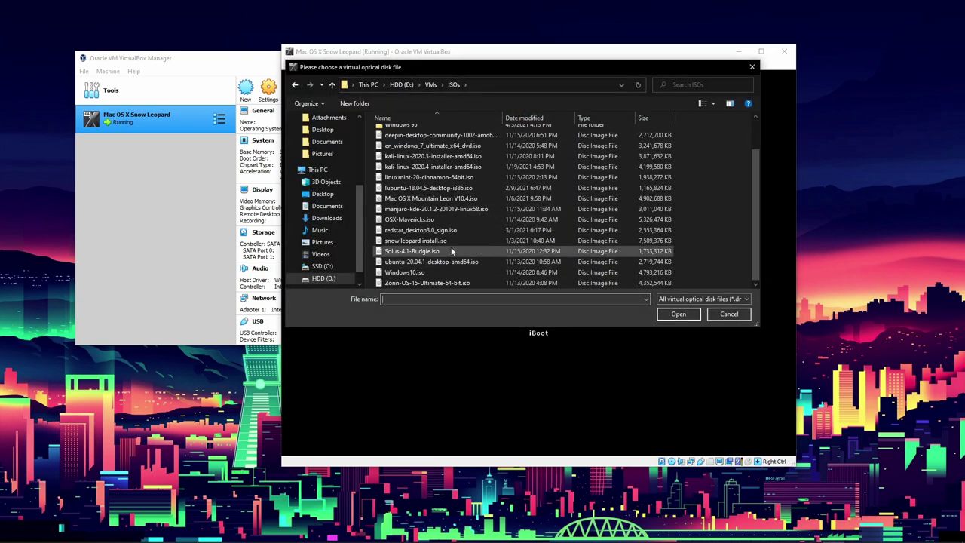
double_click(444, 241)
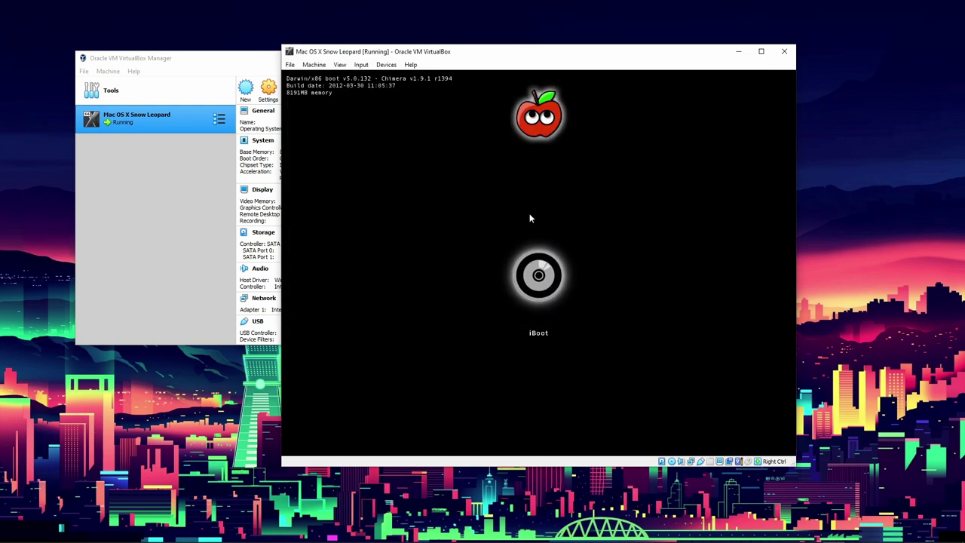
Refresh the iBoot boot screen to detect the swapped disc and boot the Mac OS X installer from it.
left_click(386, 65)
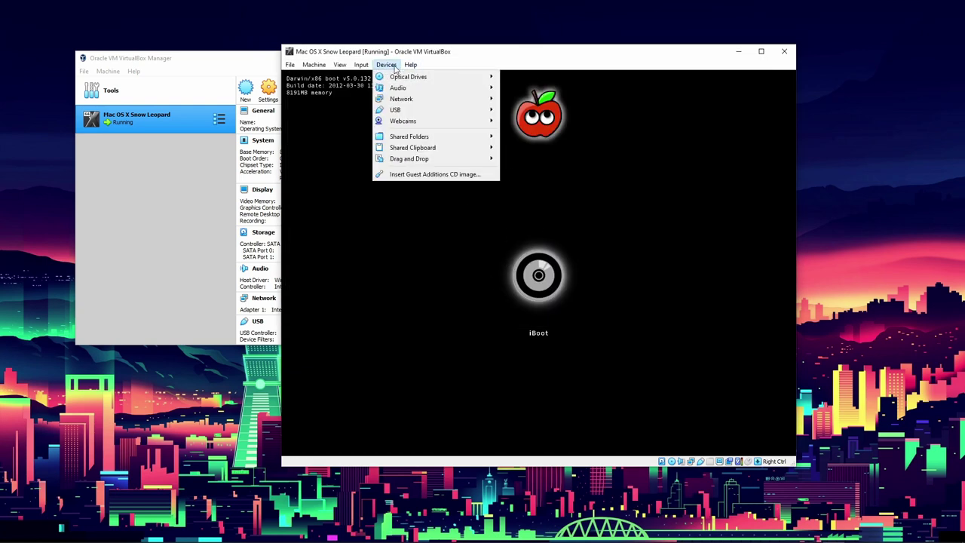
left_click(552, 290)
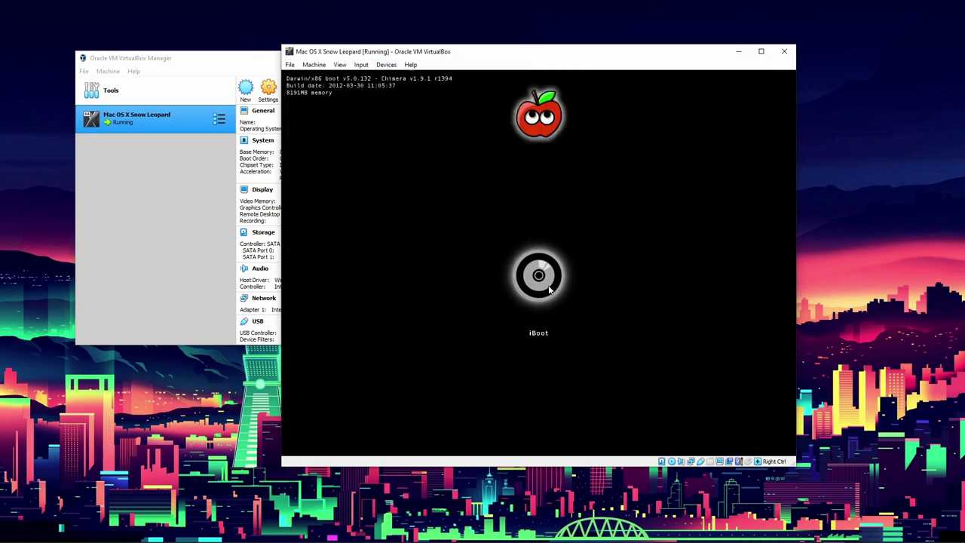
left_click(531, 315)
key("F5")
key("Return")
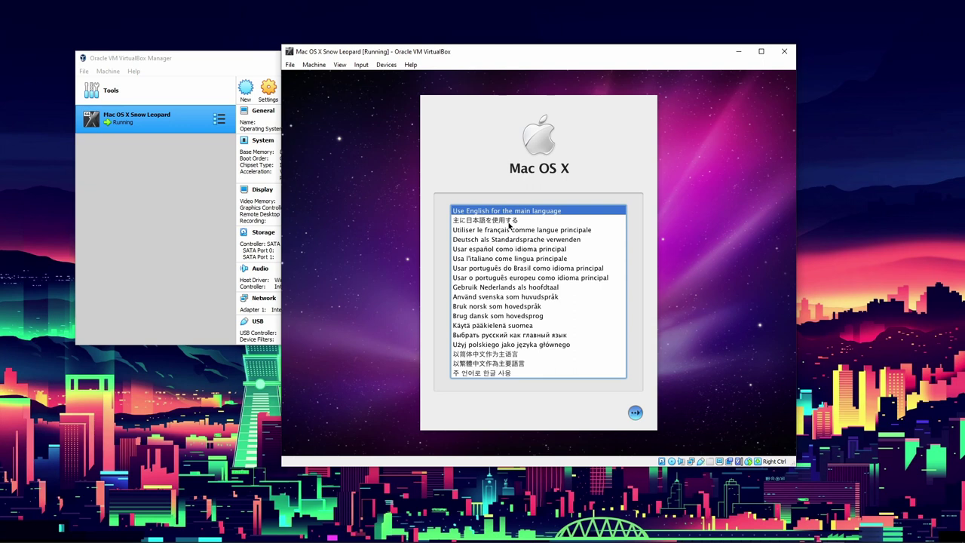
left_click(496, 373)
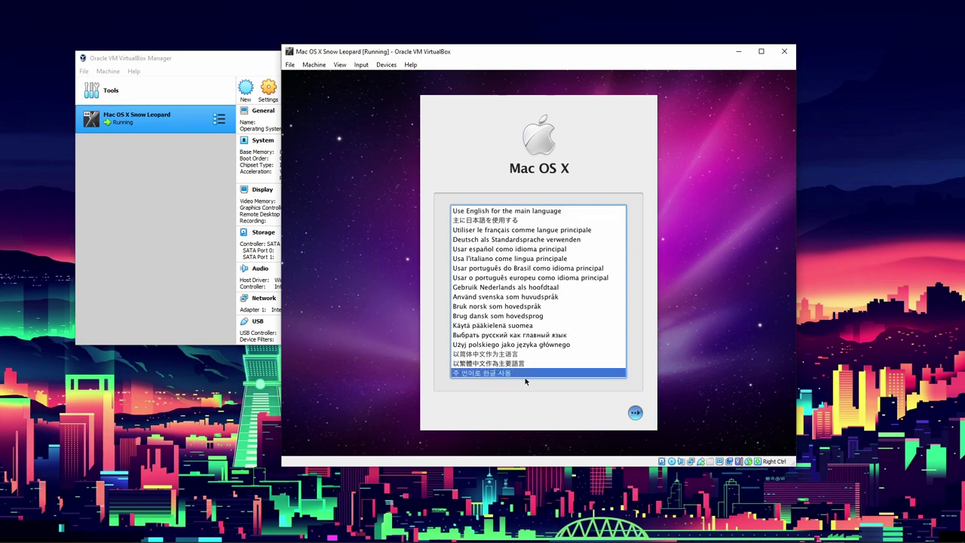
left_click(479, 220)
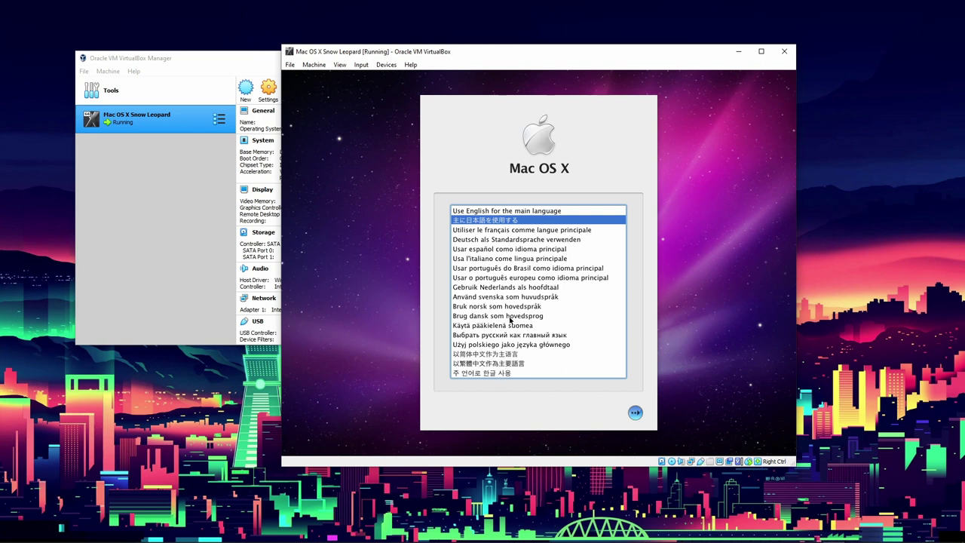
left_click(500, 335)
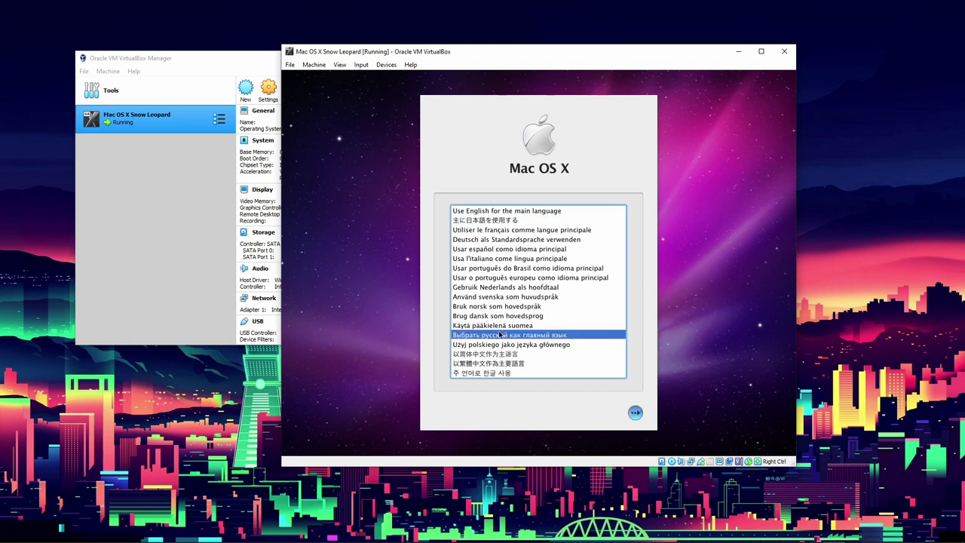
Choose English as the installer's main language and agree to the Mac OS X software license.
left_click(497, 212)
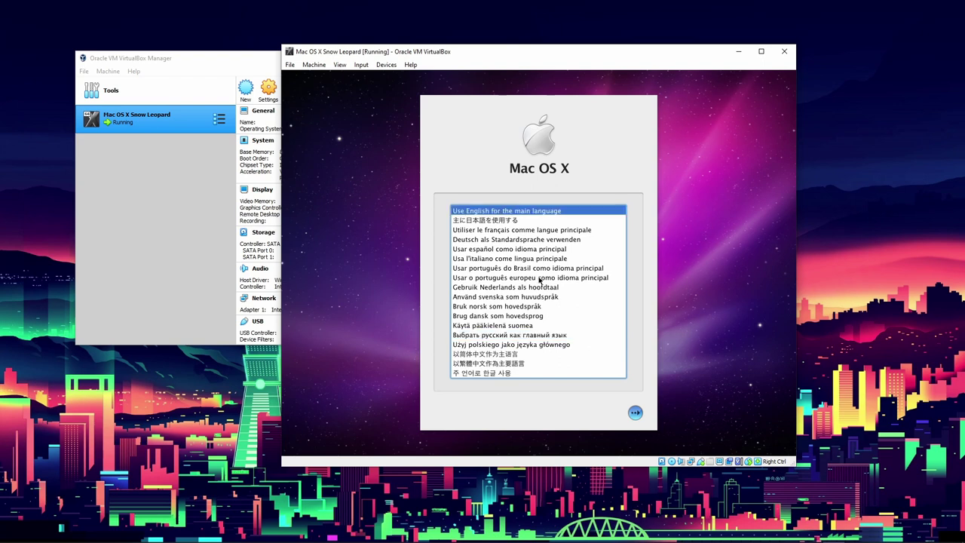
left_click(635, 413)
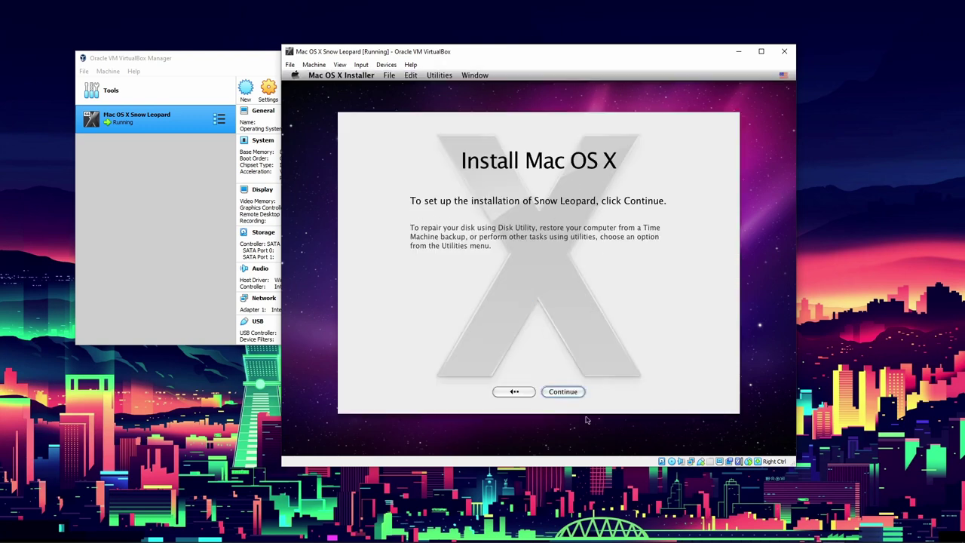
left_click(573, 395)
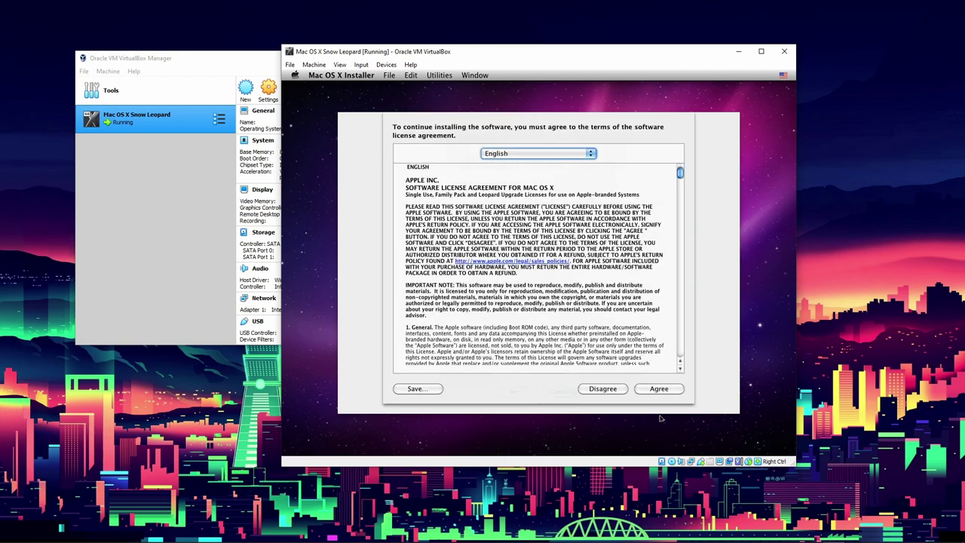
scroll(536, 267, "down", 20)
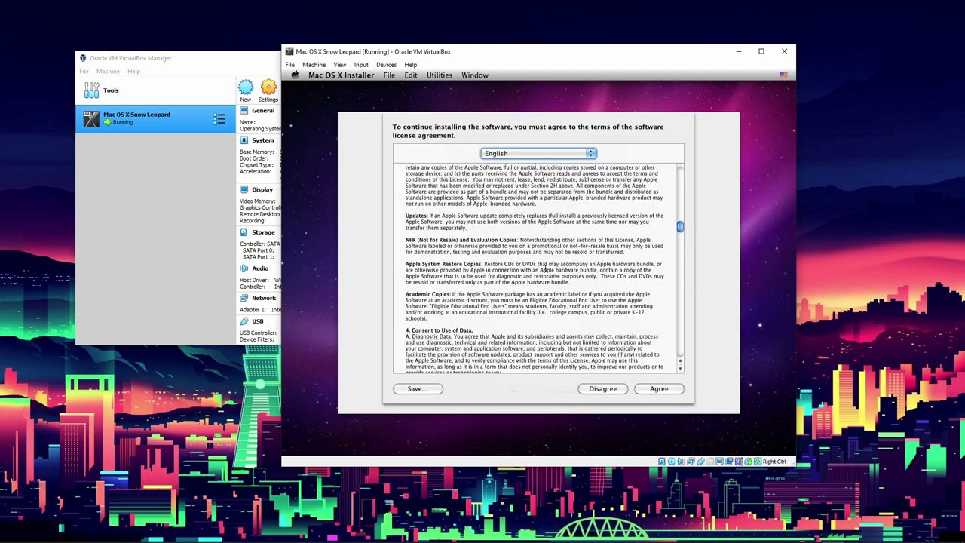
scroll(536, 268, "down", 15)
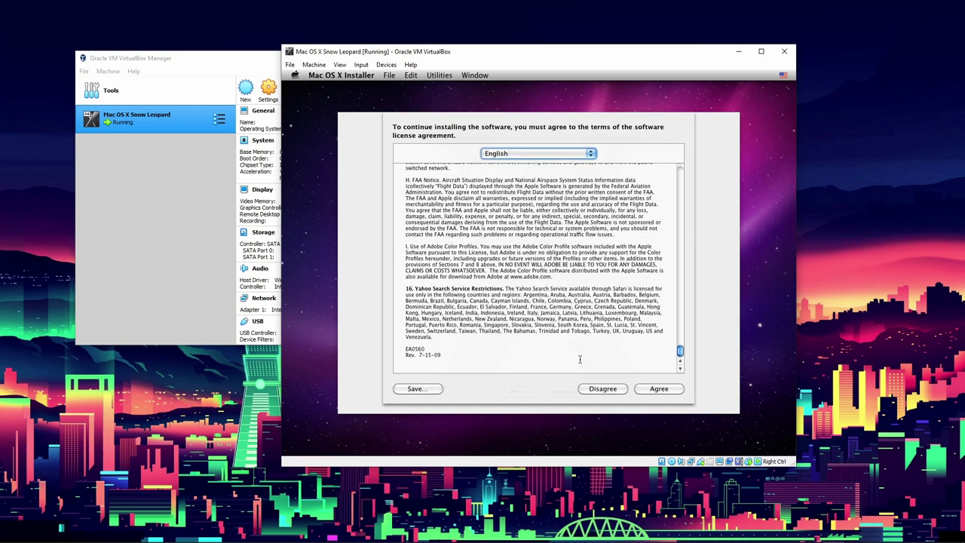
left_click(659, 389)
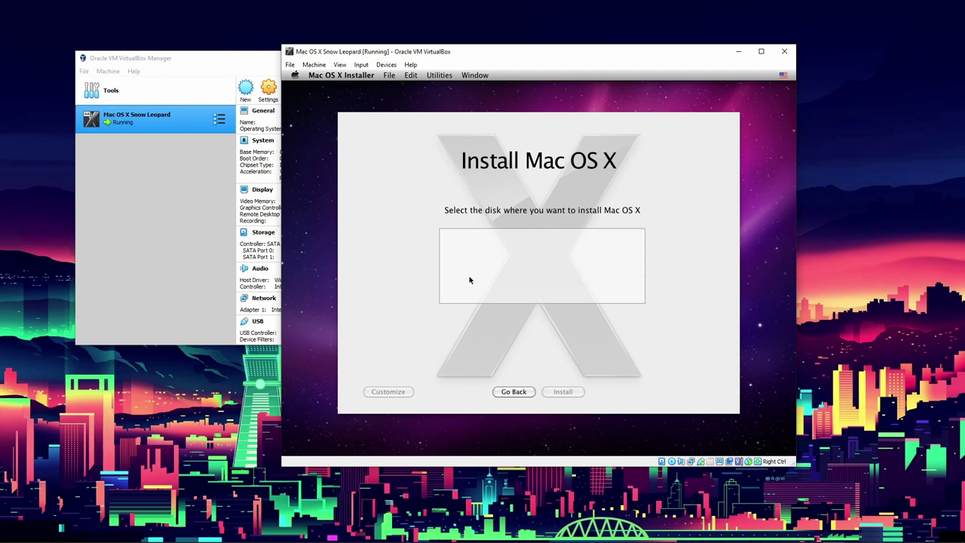
Erase the VBOX HARDDISK in Disk Utility as Mac OS Extended (Journaled) named Macintosh HD, and return to the installer.
left_click(444, 75)
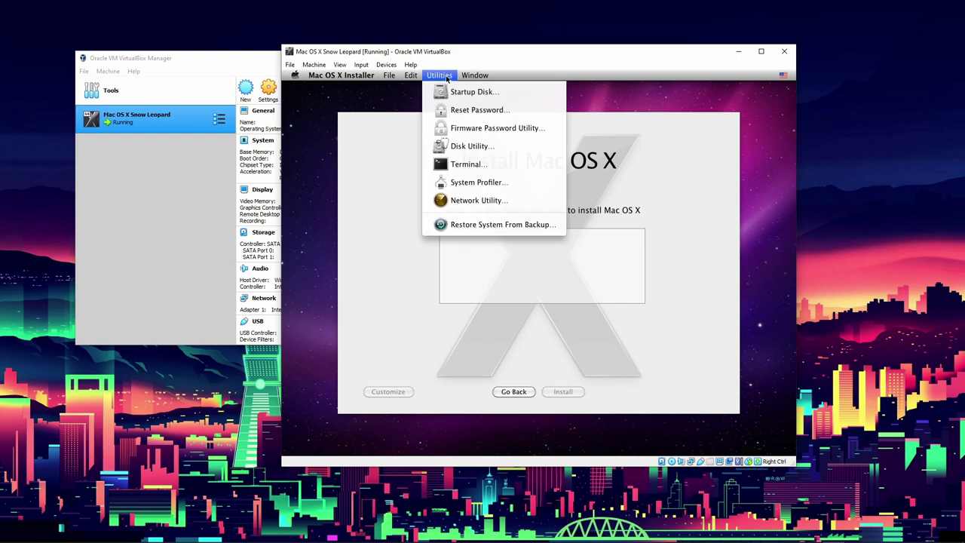
left_click(464, 145)
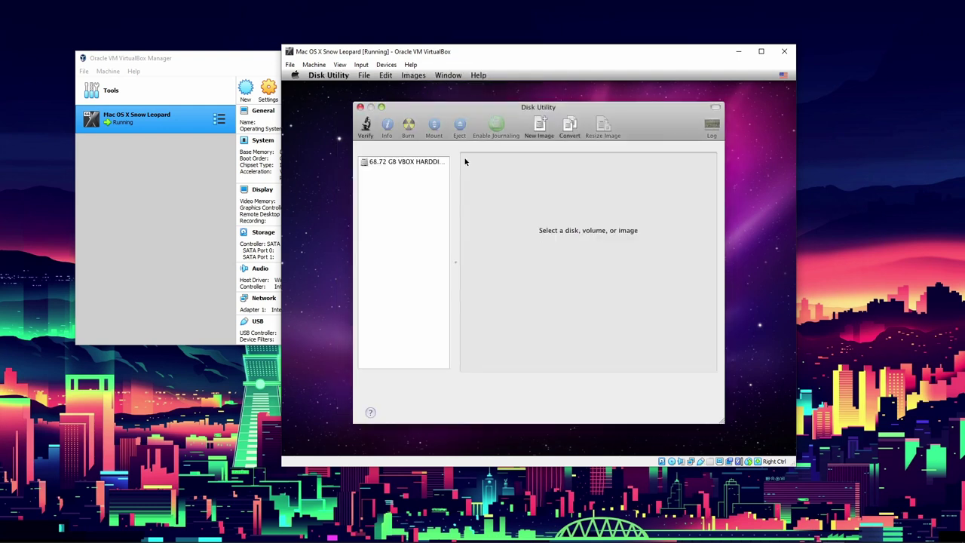
left_click(372, 164)
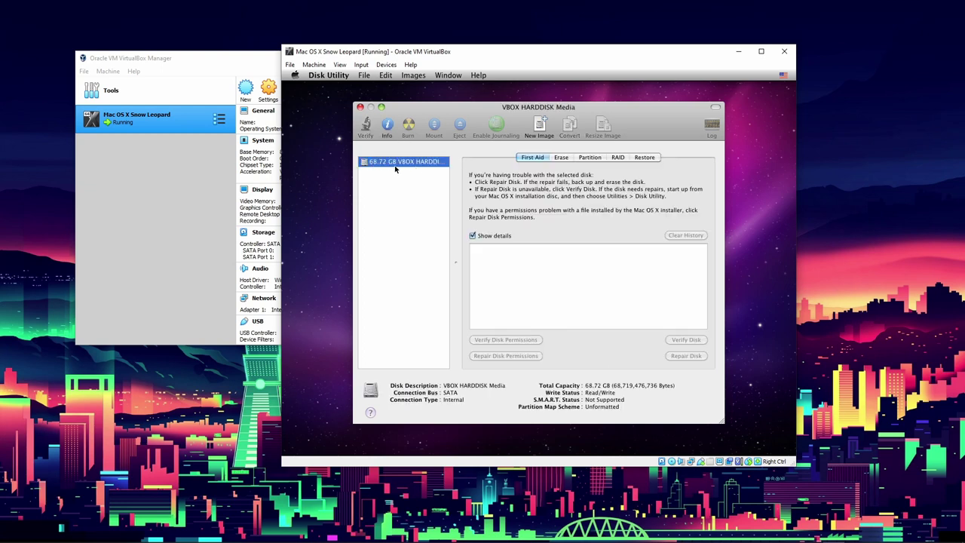
left_click(562, 160)
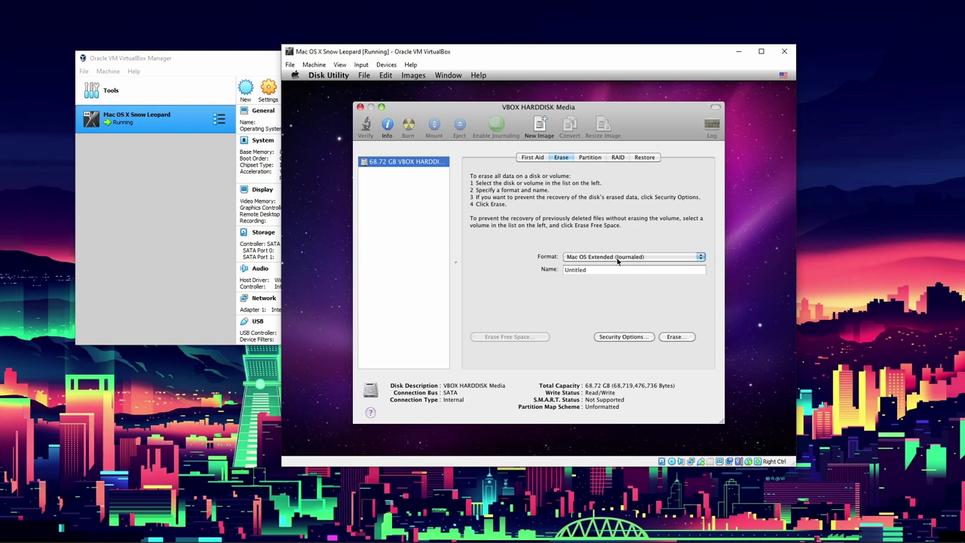
double_click(593, 269)
type("Macintosh HD")
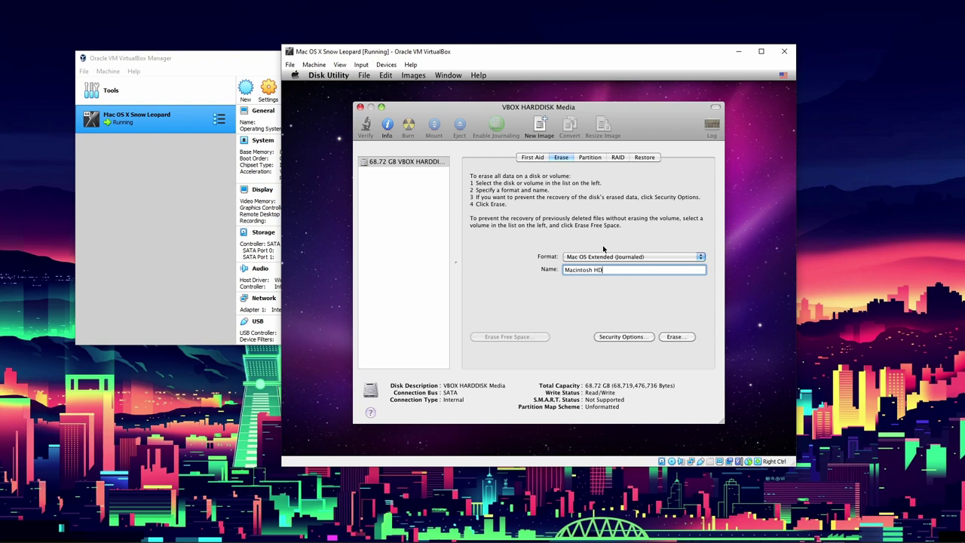
left_click(682, 342)
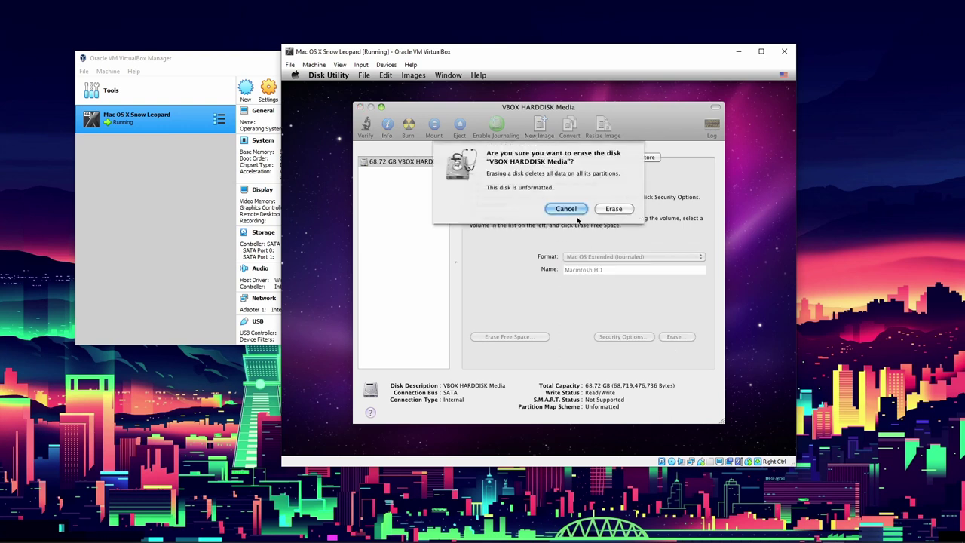
left_click(613, 209)
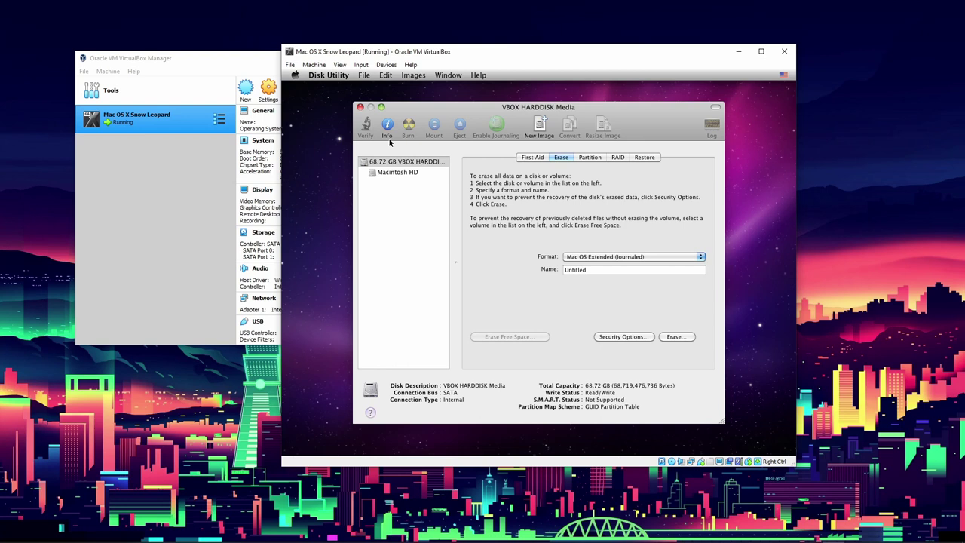
left_click(360, 107)
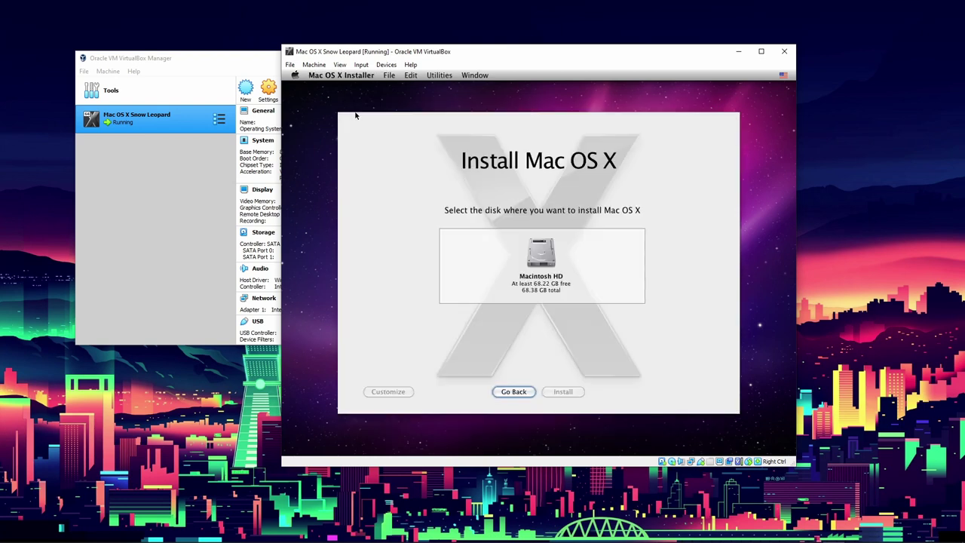
Choose Macintosh HD as the install destination and add QuickTime 7 and Rosetta to the customized packages.
left_click(540, 255)
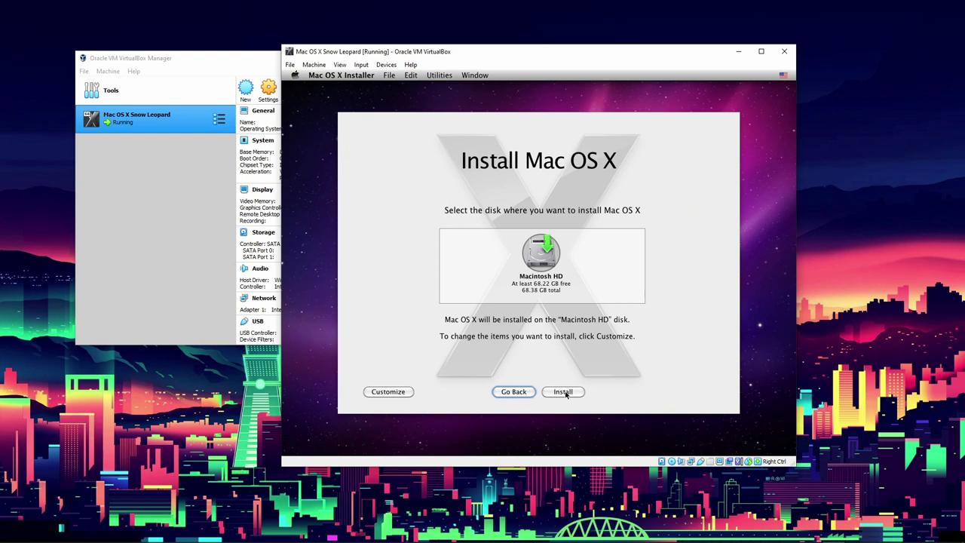
left_click(380, 391)
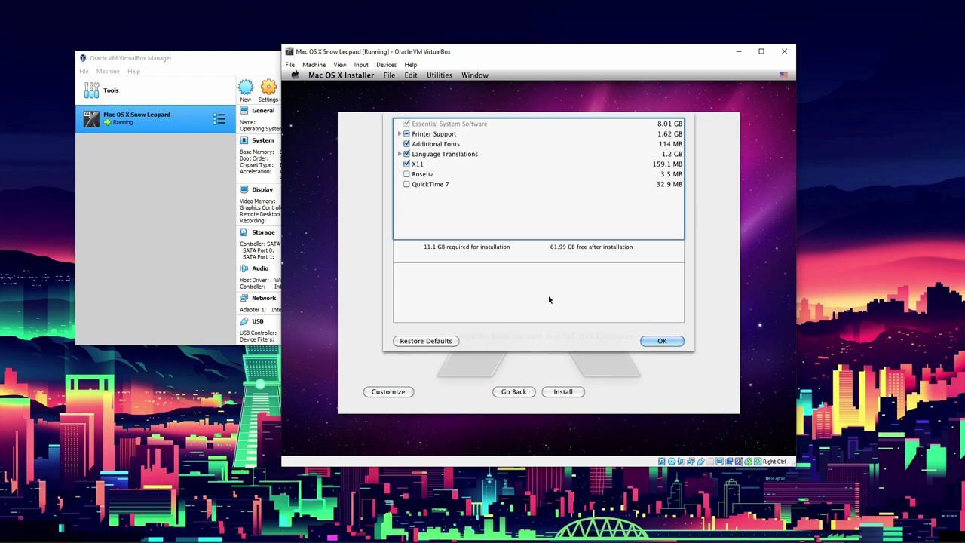
left_click(407, 185)
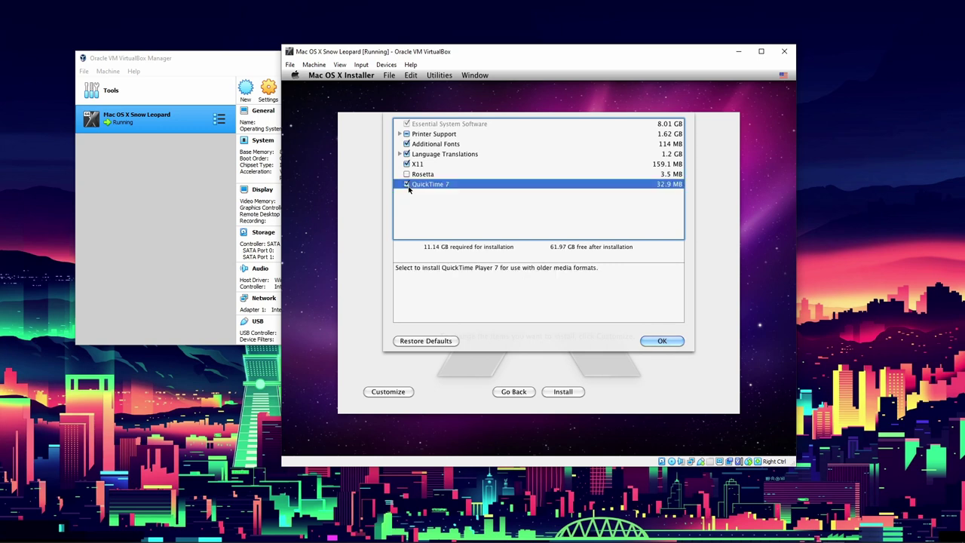
left_click(408, 174)
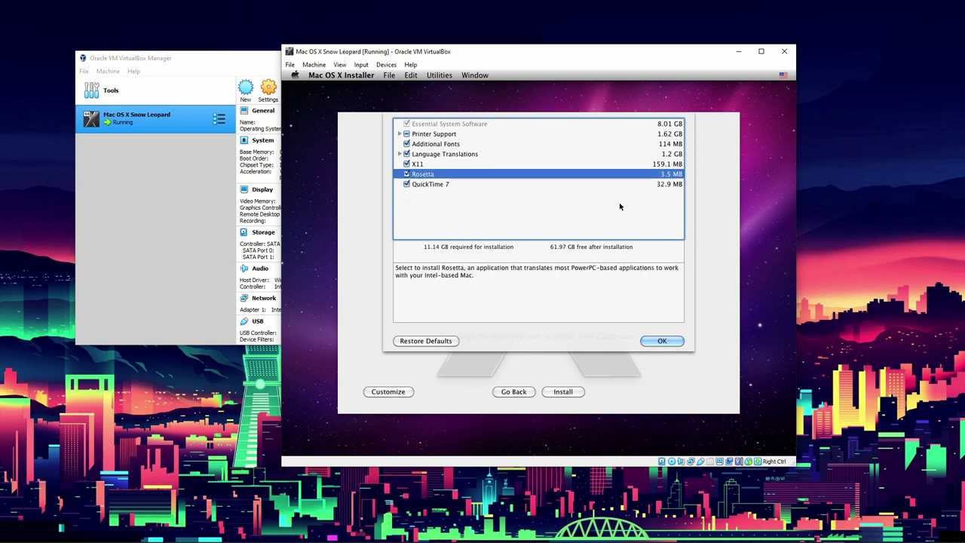
Read the descriptions of the optional packages, including QuickTime 7, Rosetta, X11, Language Translations and Additional Fonts.
left_click(528, 185)
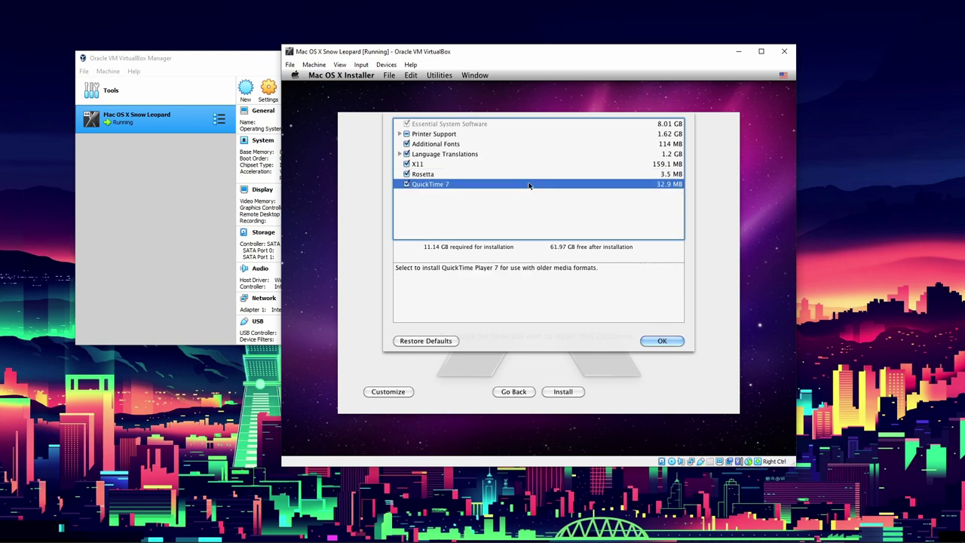
left_click(442, 175)
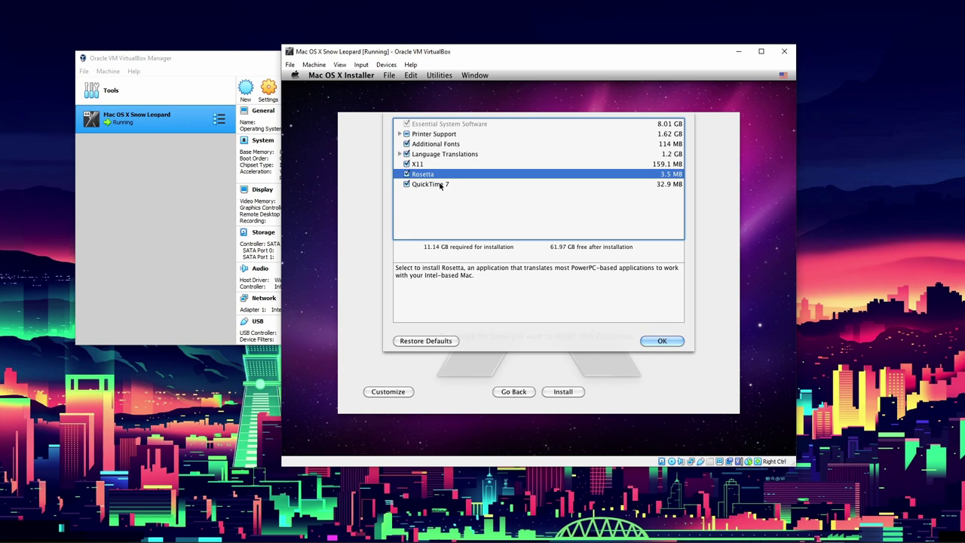
left_click(561, 166)
left_click(563, 155)
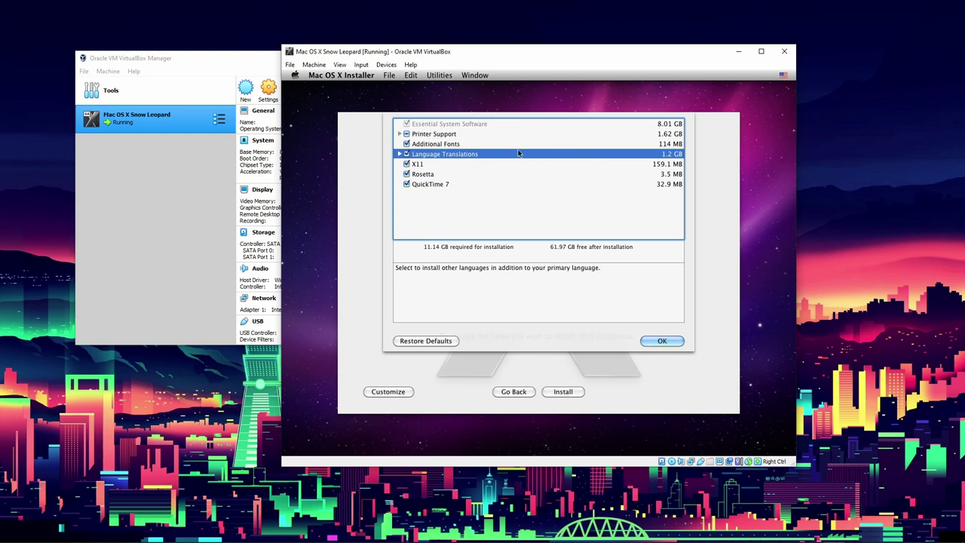
left_click(502, 184)
left_click(504, 174)
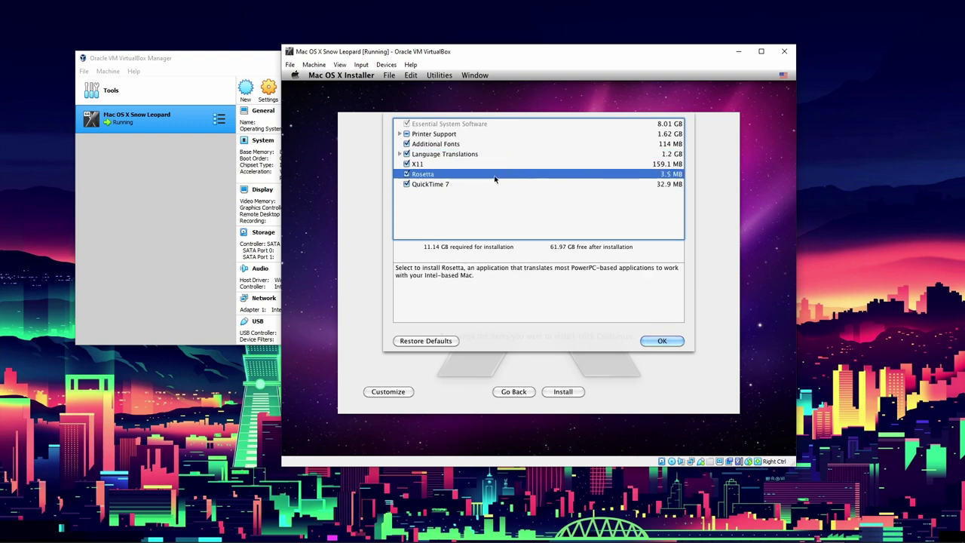
left_click(442, 164)
left_click(440, 156)
left_click(446, 144)
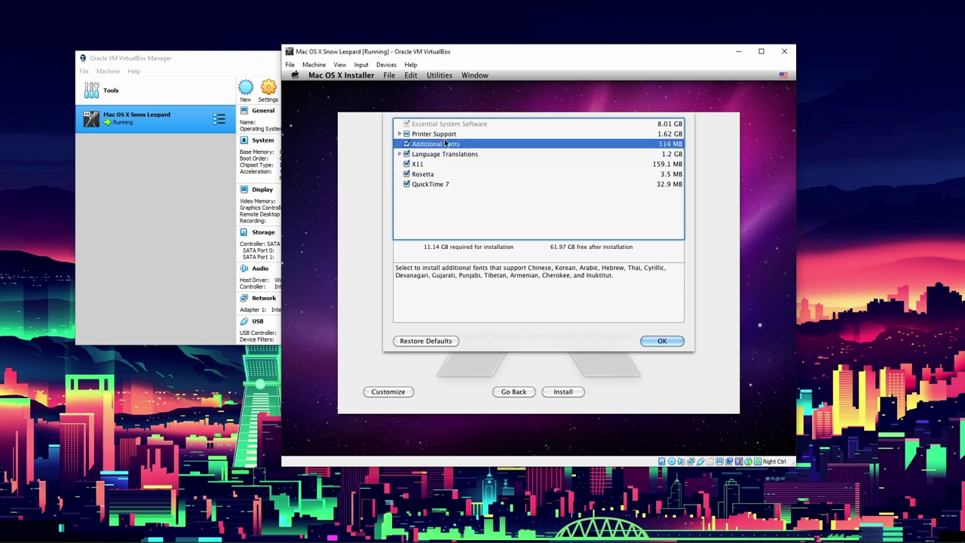
Exclude Printer Support and Language Translations from the packages and start installing Mac OS X on Macintosh HD.
left_click(451, 134)
left_click(408, 135)
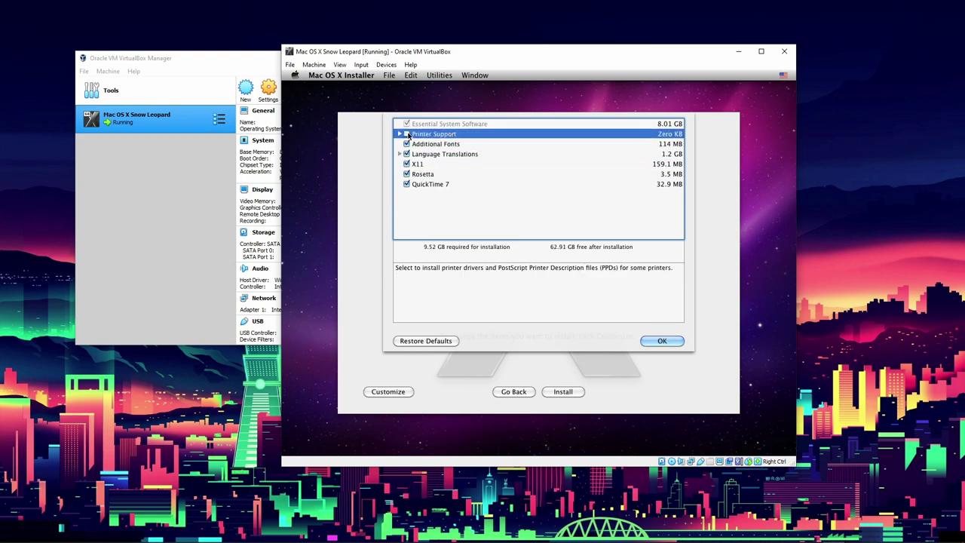
left_click(450, 143)
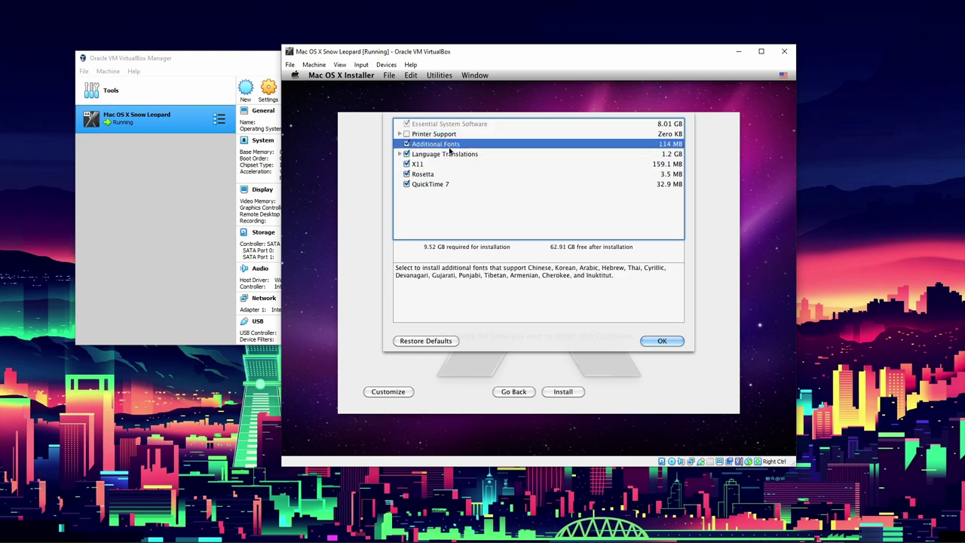
left_click(406, 154)
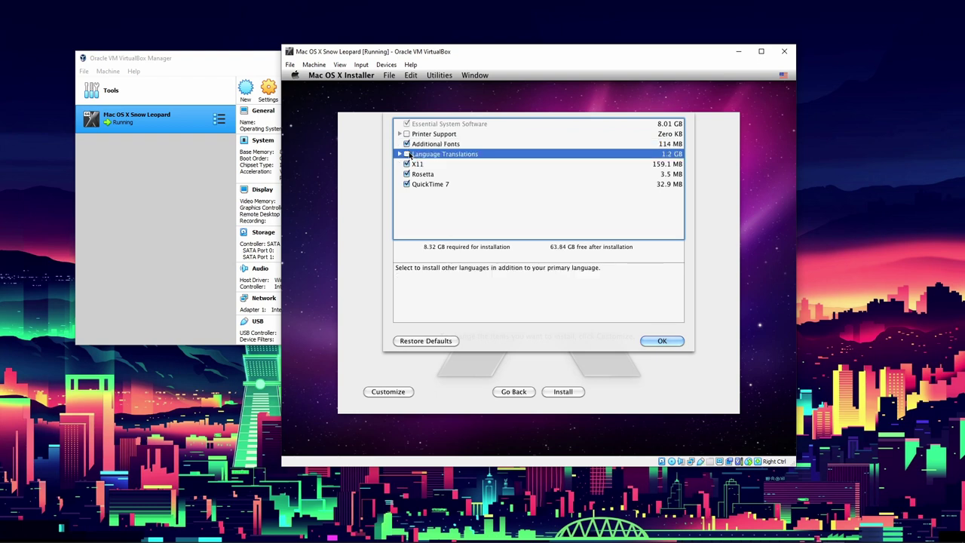
left_click(513, 203)
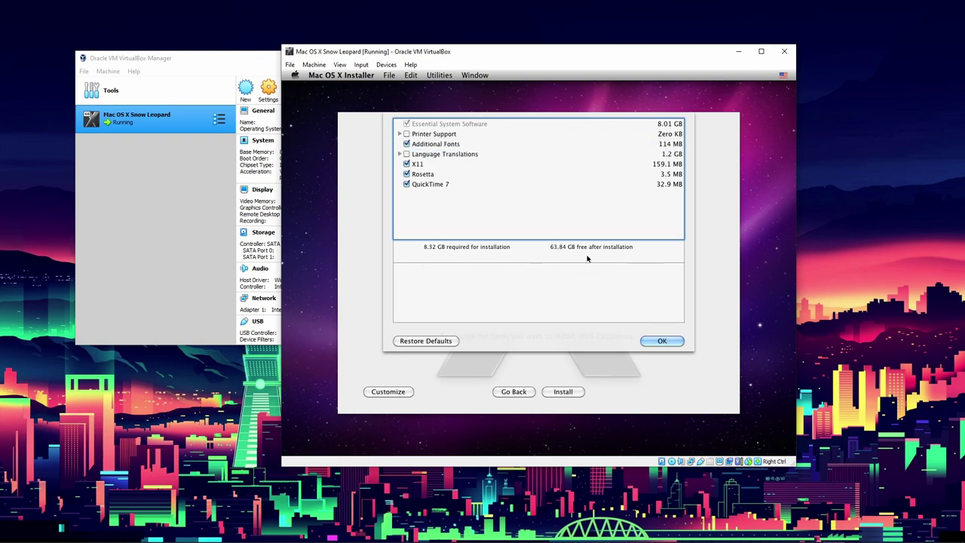
left_click(663, 341)
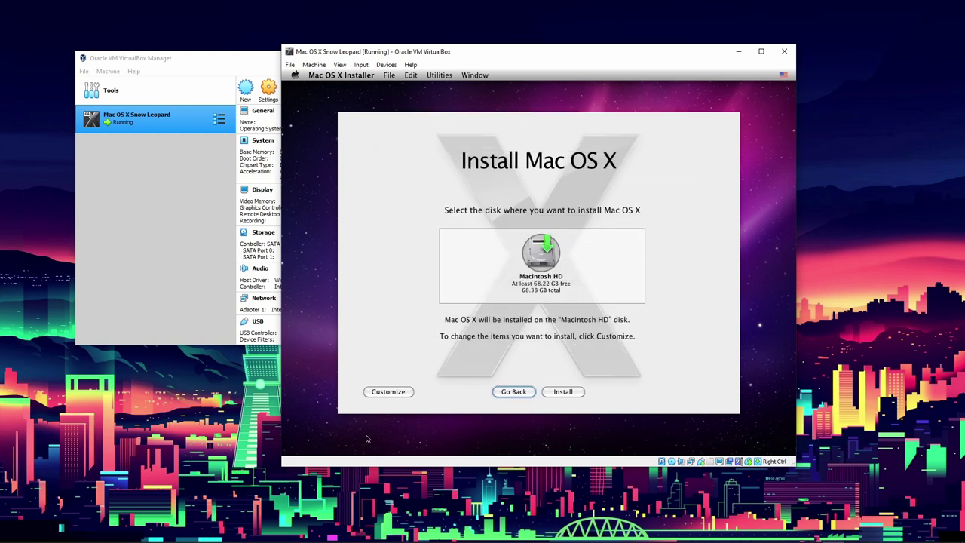
left_click(574, 392)
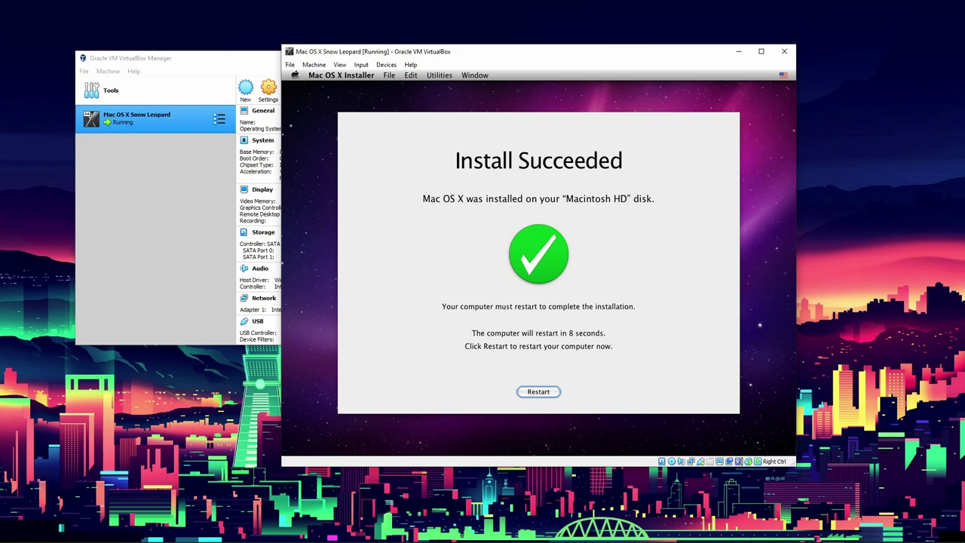
Dismiss the mouse capture notices without capturing and power off the Mac OS X Snow Leopard virtual machine.
left_click(715, 96)
left_click(638, 188)
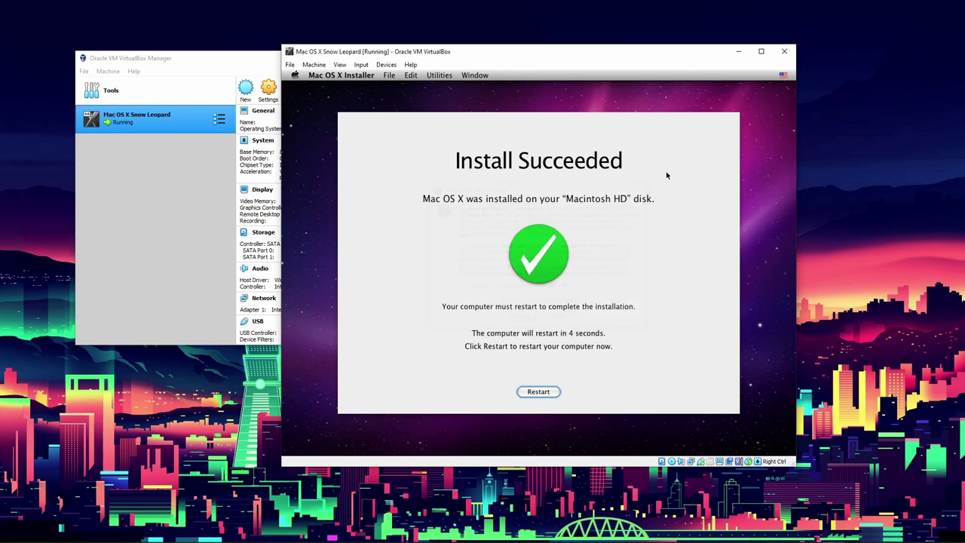
left_click(785, 73)
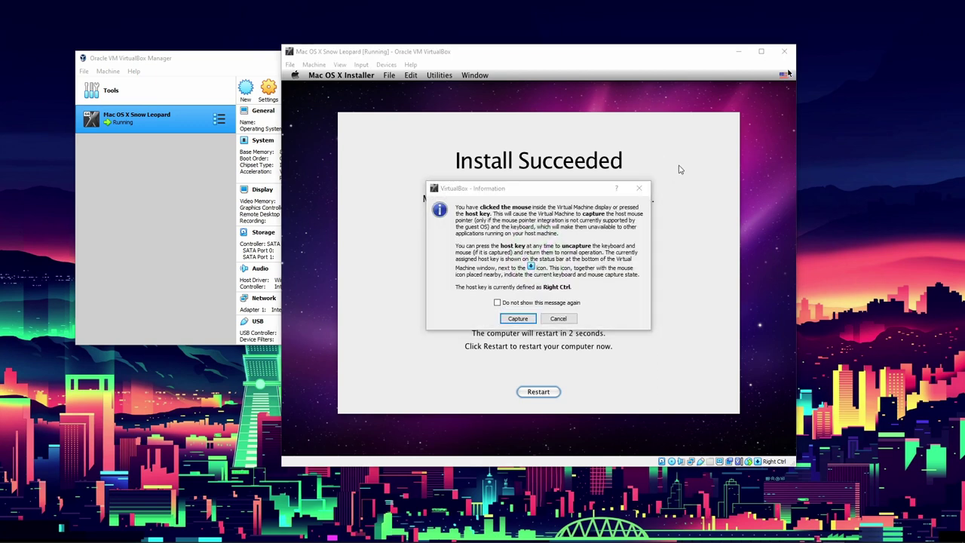
left_click(559, 319)
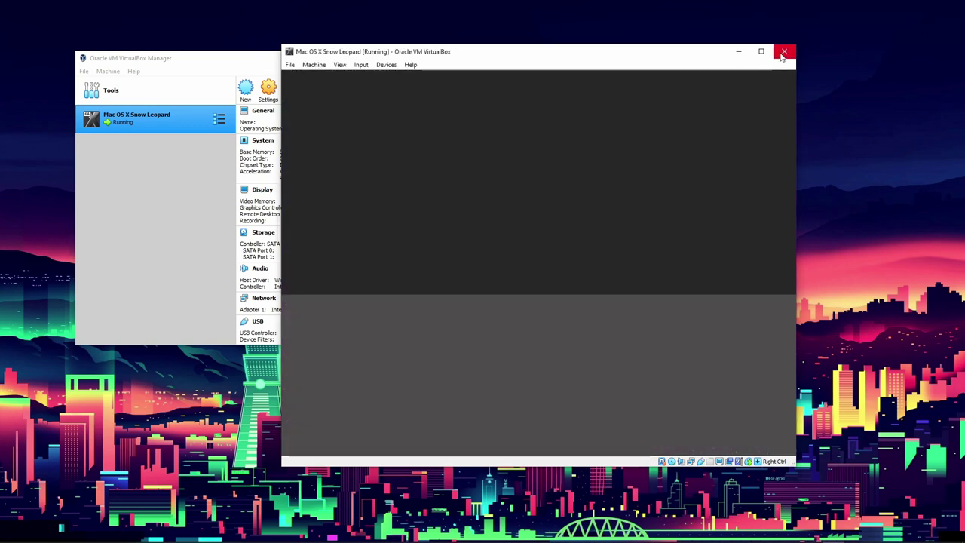
left_click(784, 51)
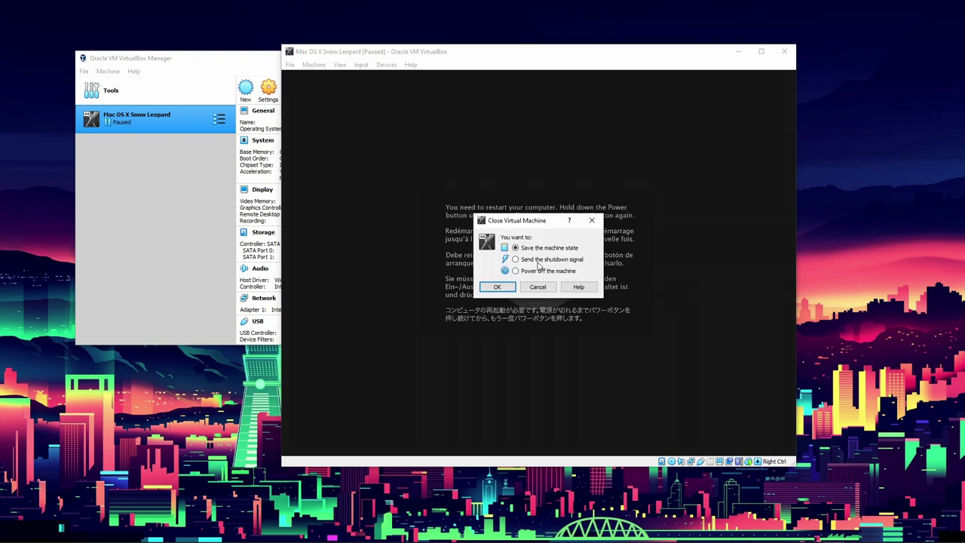
left_click_drag(525, 227, 533, 157)
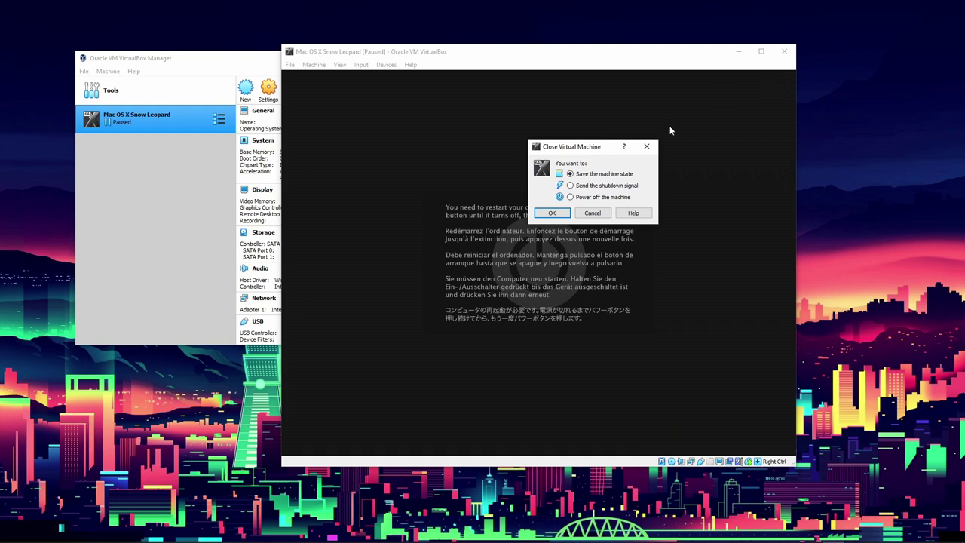
left_click(571, 198)
key("Return")
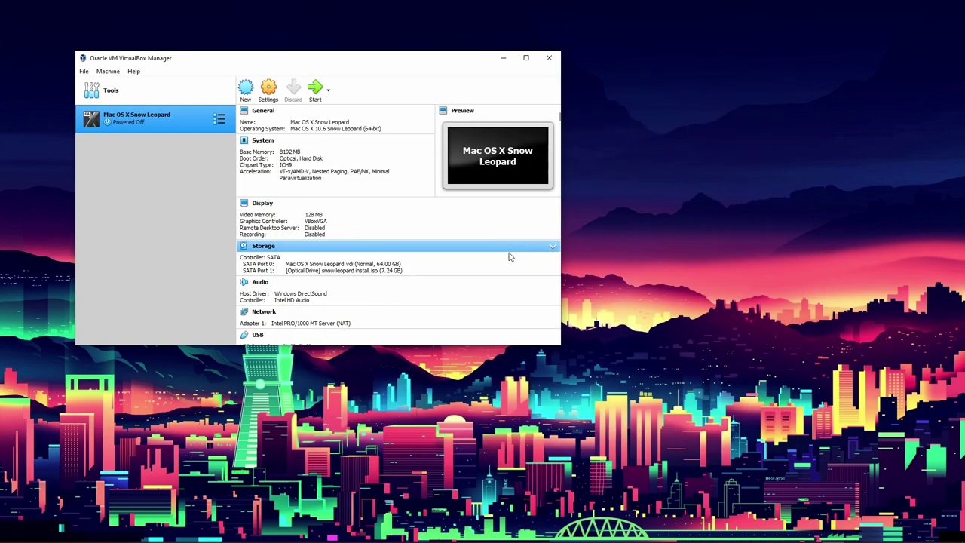
Replace the installer image in the virtual machine's optical drive with iBoot.iso from the iBoot folder and save the settings.
left_click(268, 89)
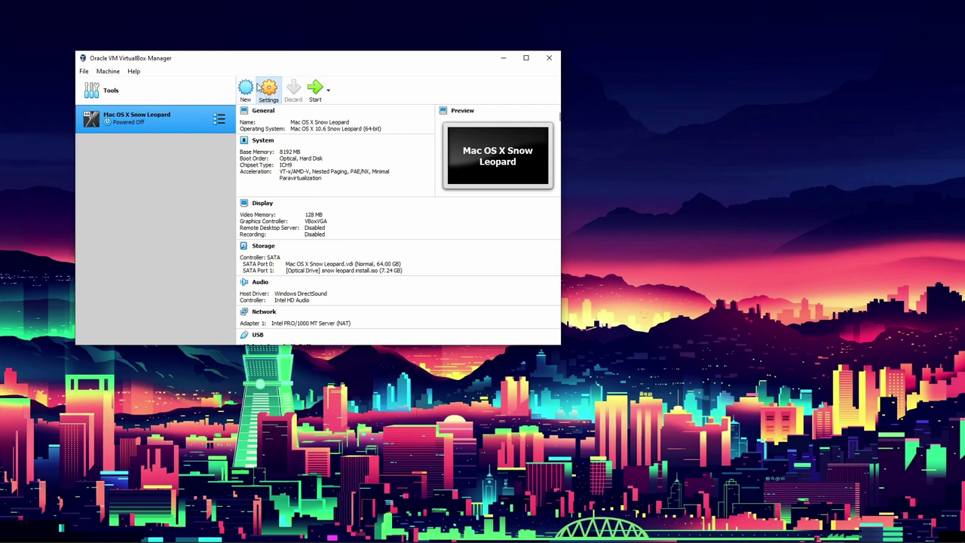
left_click(189, 142)
left_click(281, 133)
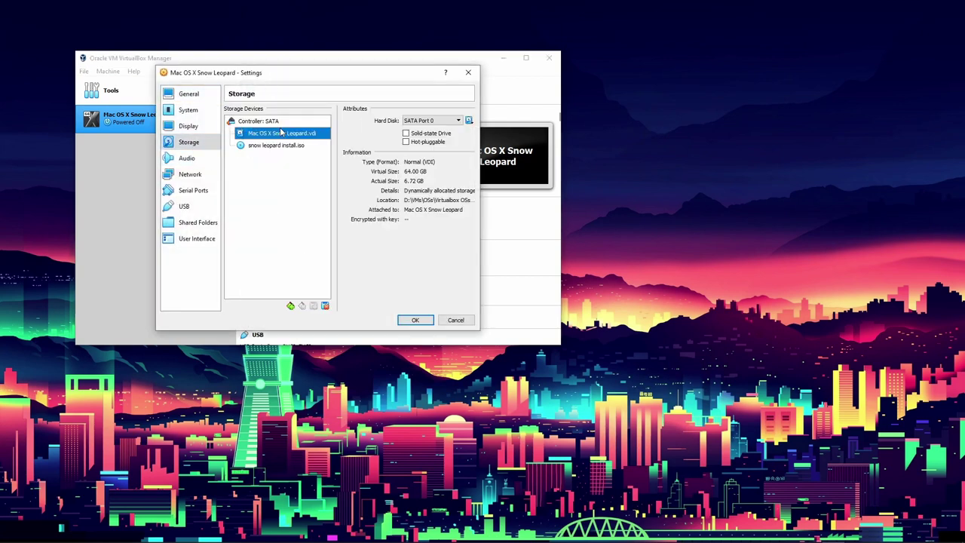
left_click(468, 121)
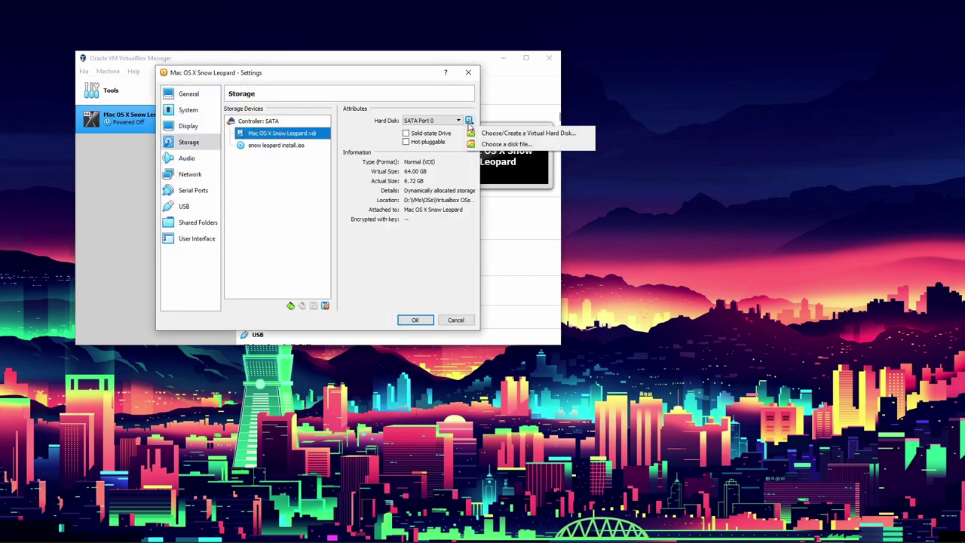
left_click(251, 145)
left_click(469, 121)
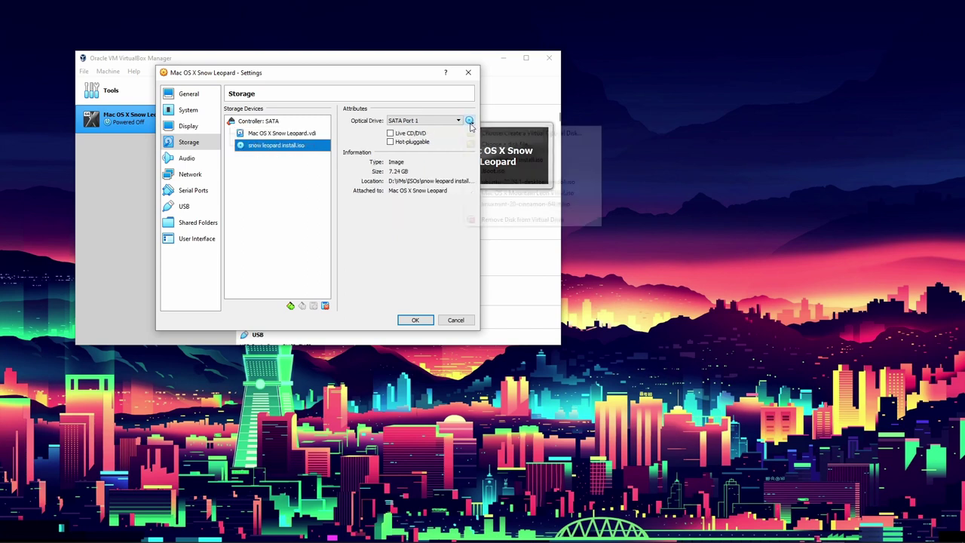
left_click(506, 144)
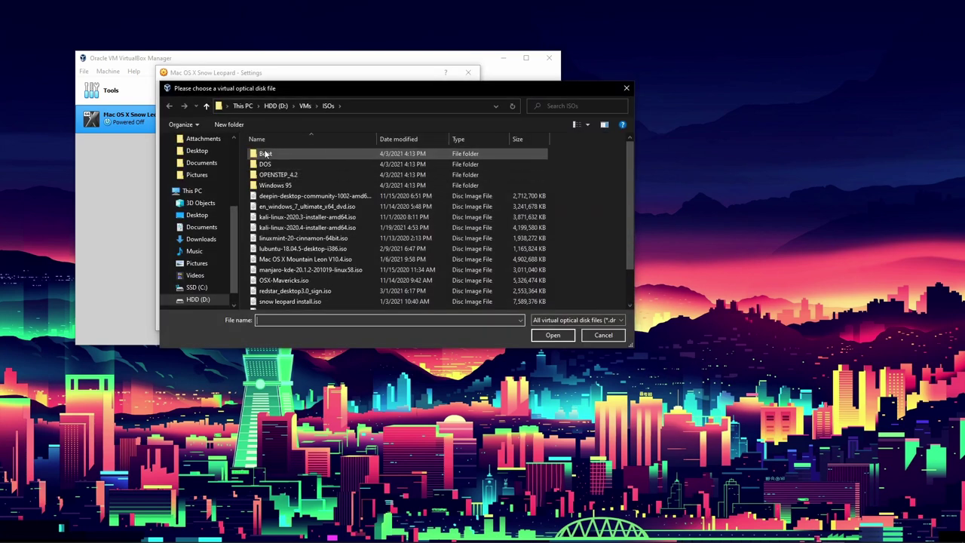
double_click(281, 153)
double_click(281, 151)
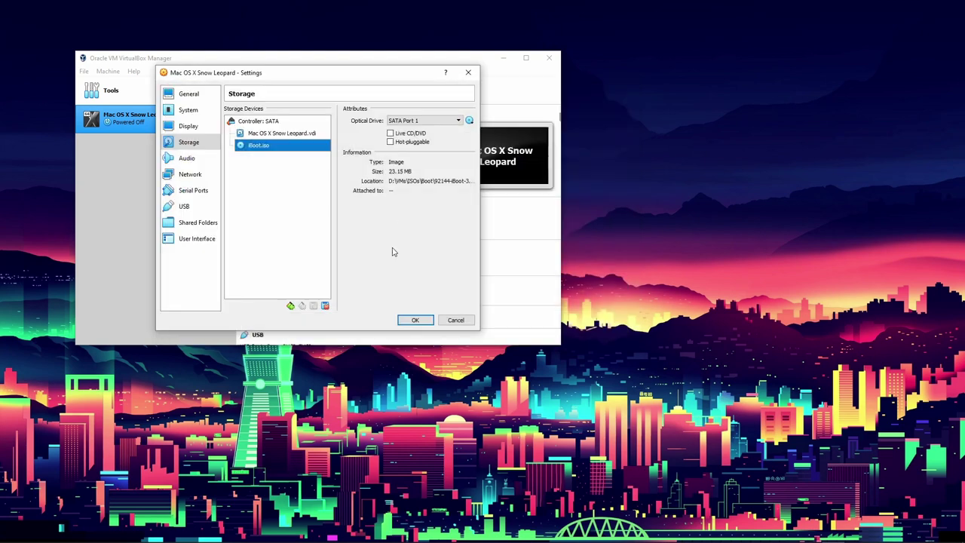
left_click(415, 320)
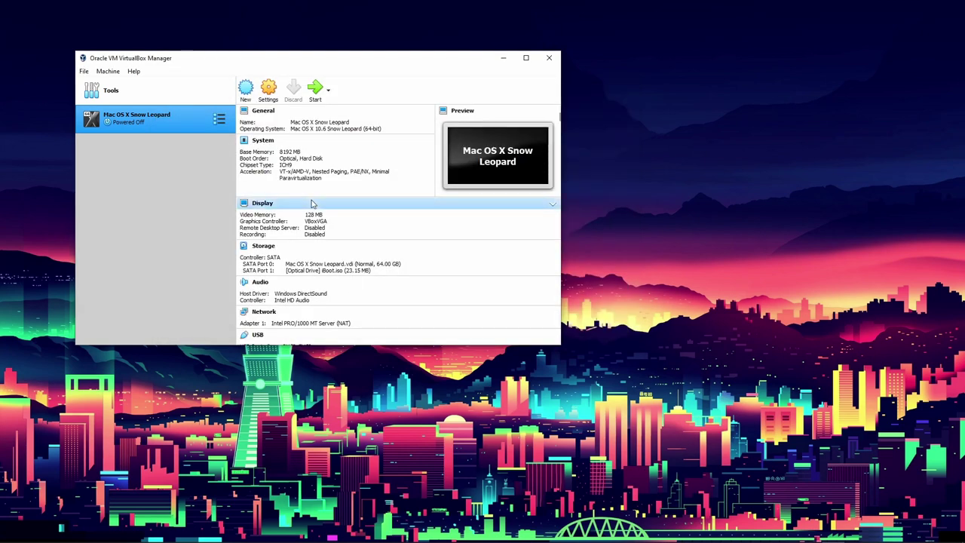
Review the virtual machine's storage settings for the attached hard disk and the iBoot.iso optical drive.
left_click(268, 97)
left_click(188, 142)
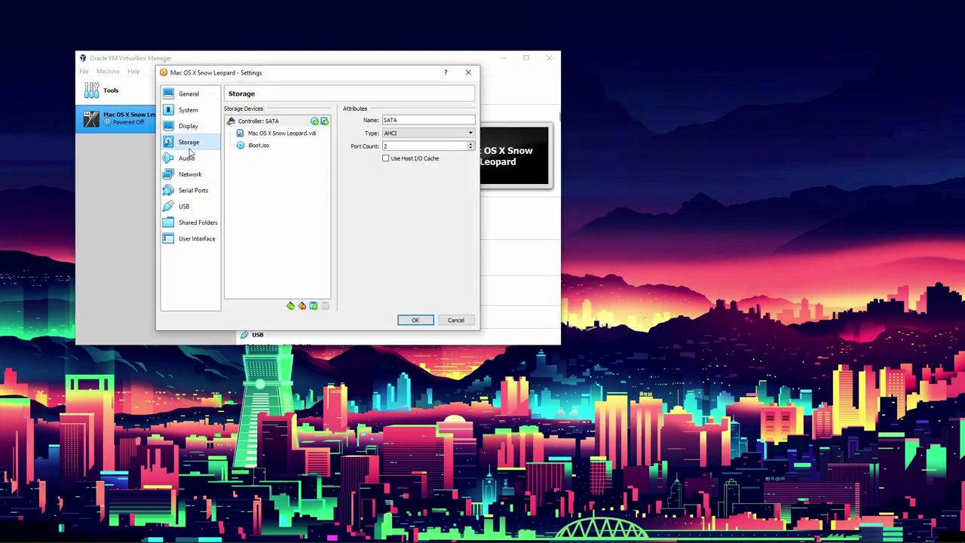
left_click(262, 146)
left_click(245, 134)
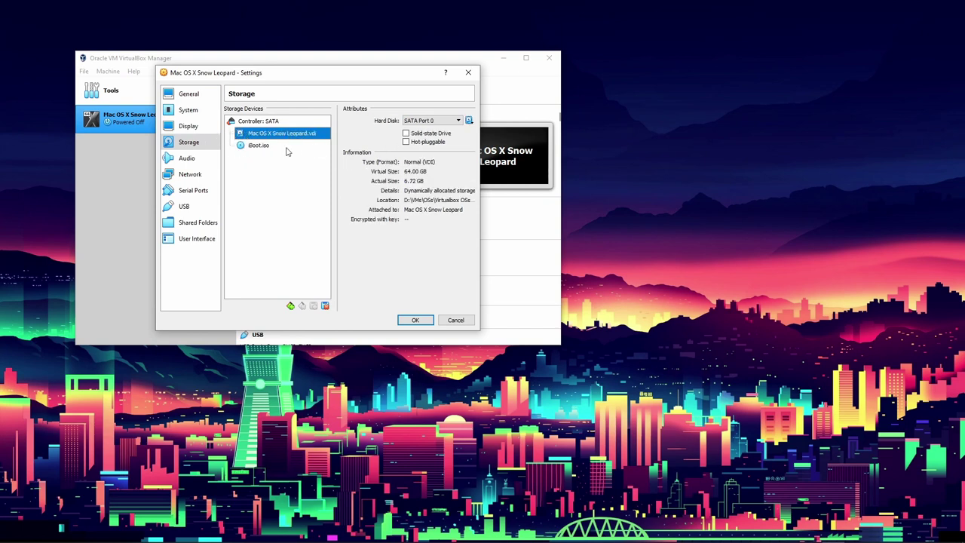
left_click(264, 148)
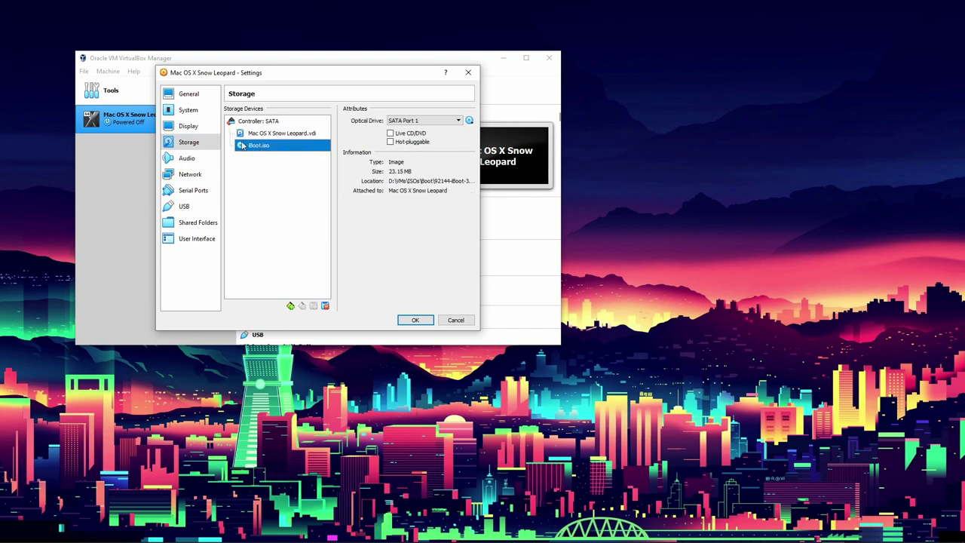
left_click(469, 120)
left_click(429, 260)
left_click(414, 321)
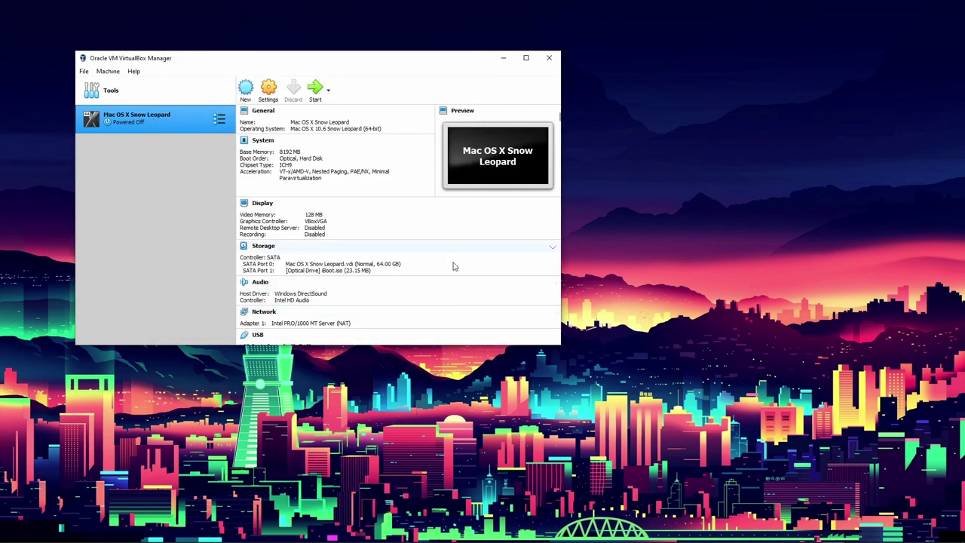
Start the Mac OS X Snow Leopard virtual machine, dismiss the keyboard capture notice and enlarge its window to fit the boot menu.
left_click(317, 92)
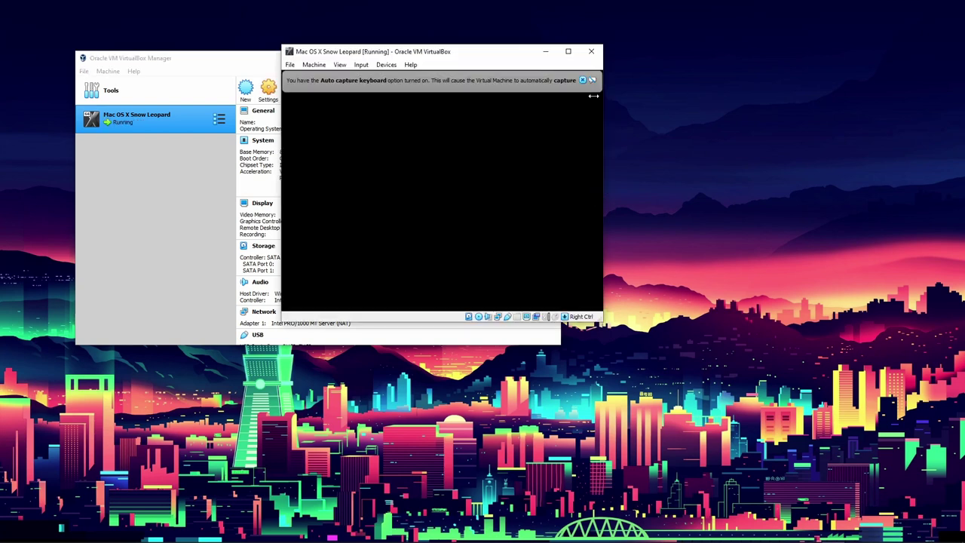
left_click(582, 80)
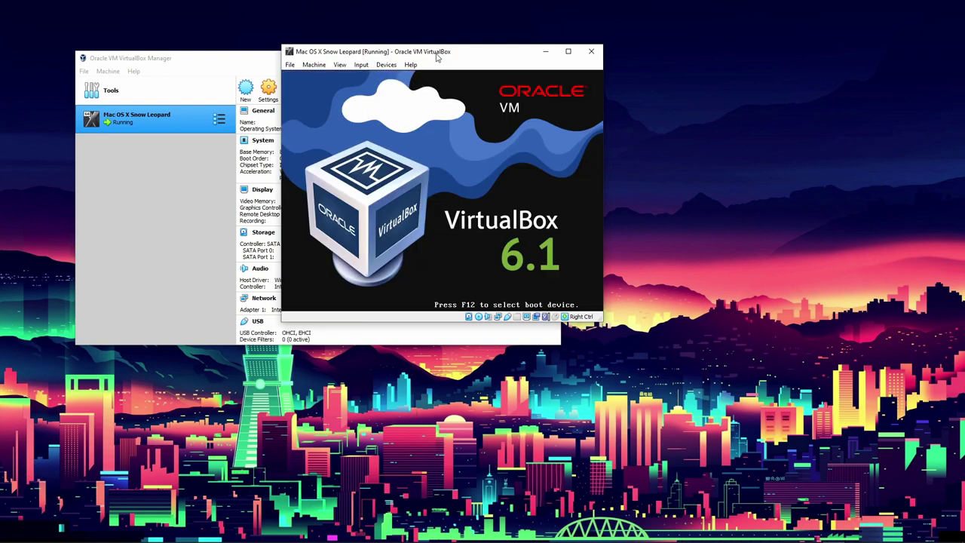
left_click_drag(436, 56, 411, 46)
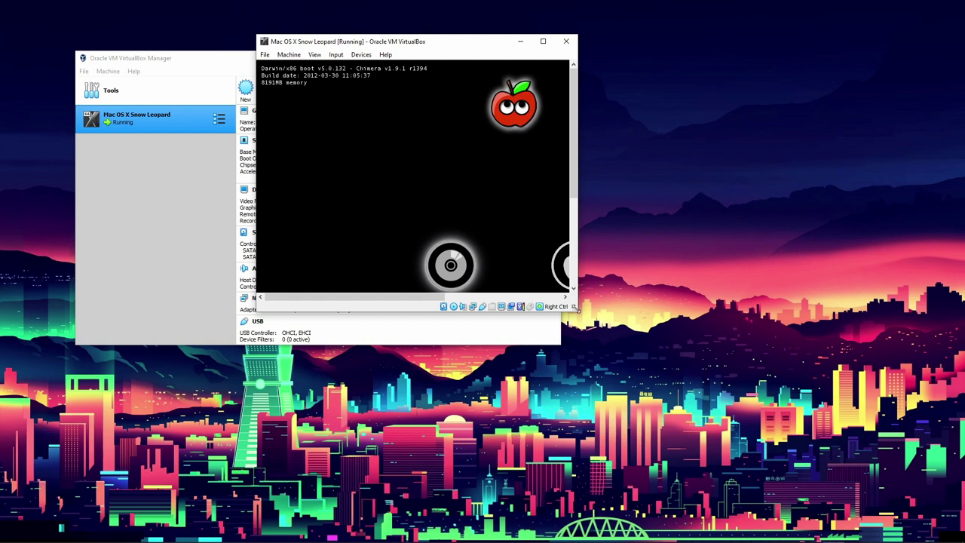
left_click_drag(576, 309, 768, 459)
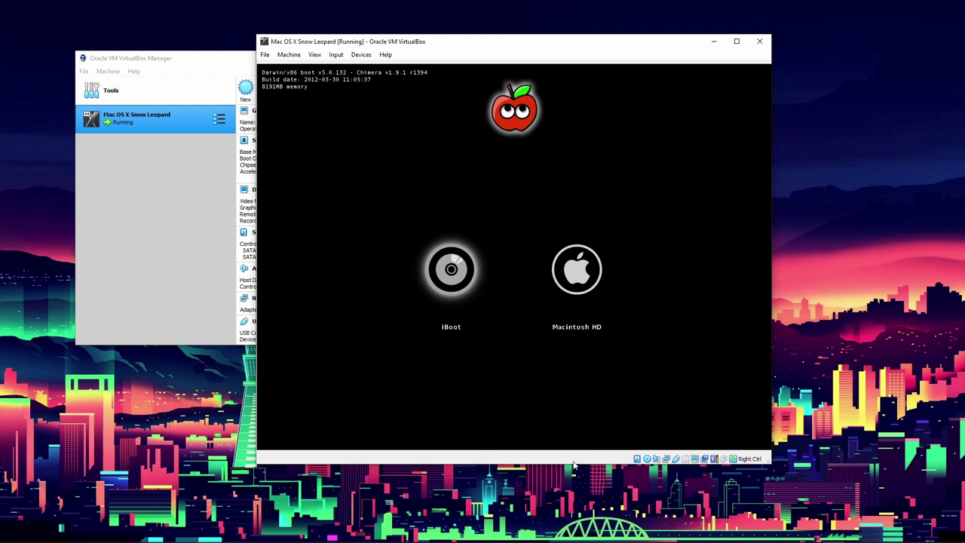
left_click_drag(575, 464, 578, 456)
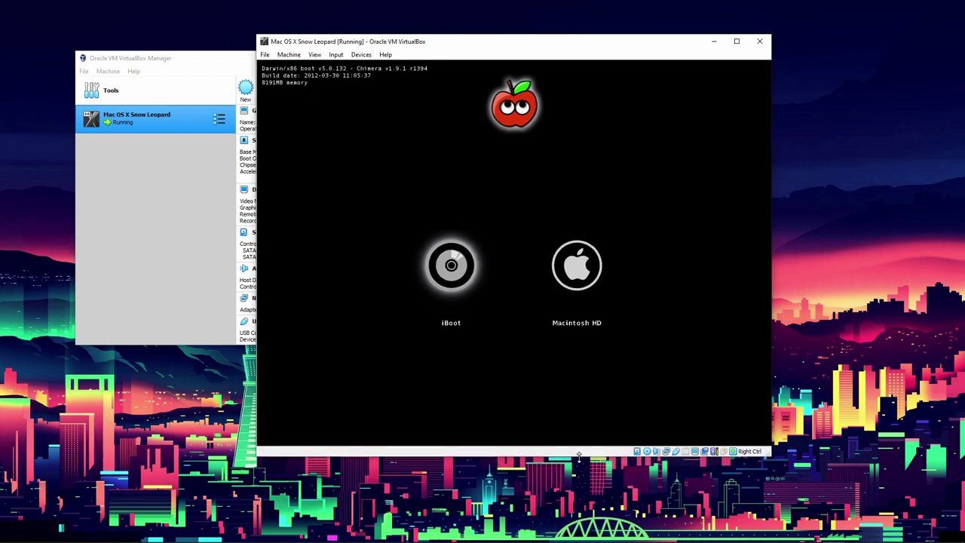
Select Macintosh HD instead of iBoot in the Chimera boot menu and boot it.
left_click(508, 195)
left_click(493, 312)
key("Right")
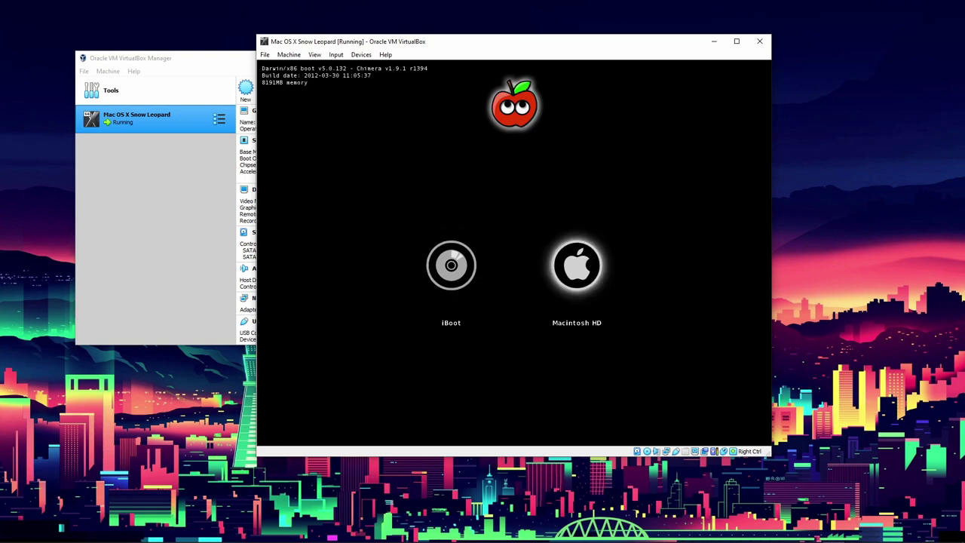
key("Left")
key("Right")
key("Left")
key("Right")
key("Left")
key("Right")
key("Return")
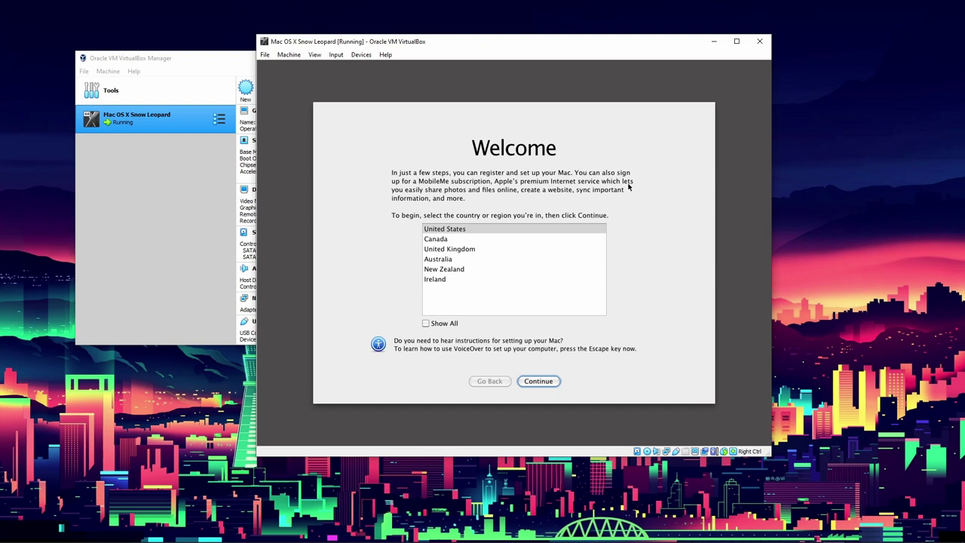
Choose United States as the country and the U.S. keyboard layout, and proceed to the Apple ID page.
left_click(489, 230)
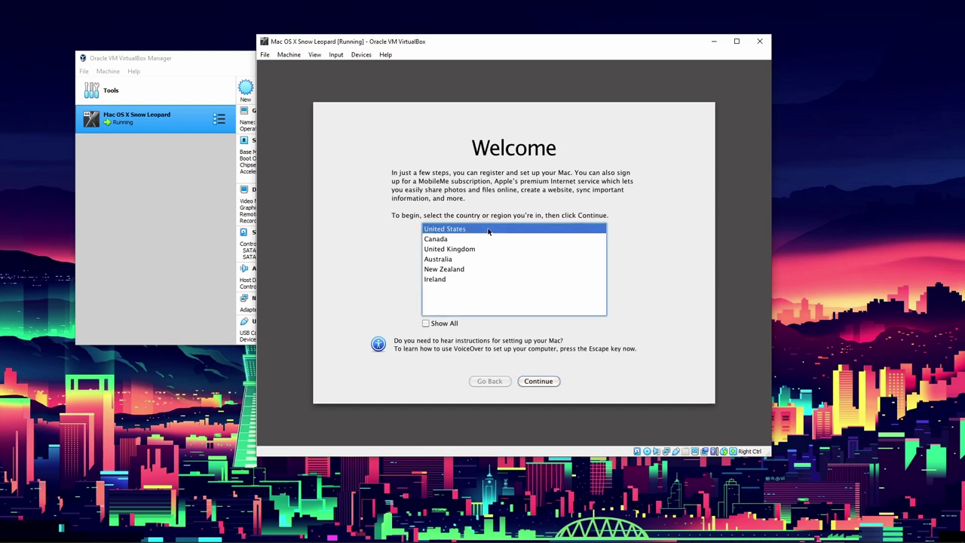
left_click(546, 383)
left_click(536, 382)
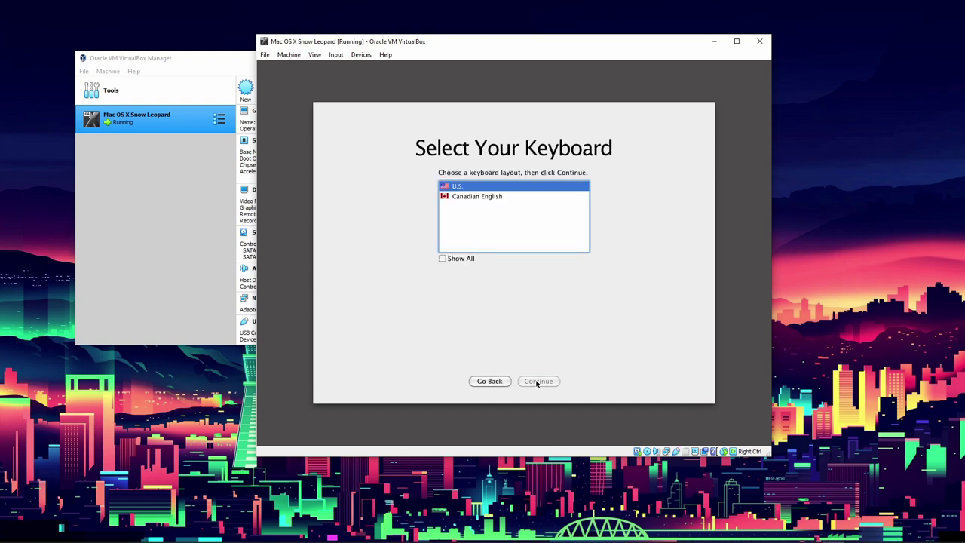
left_click(538, 383)
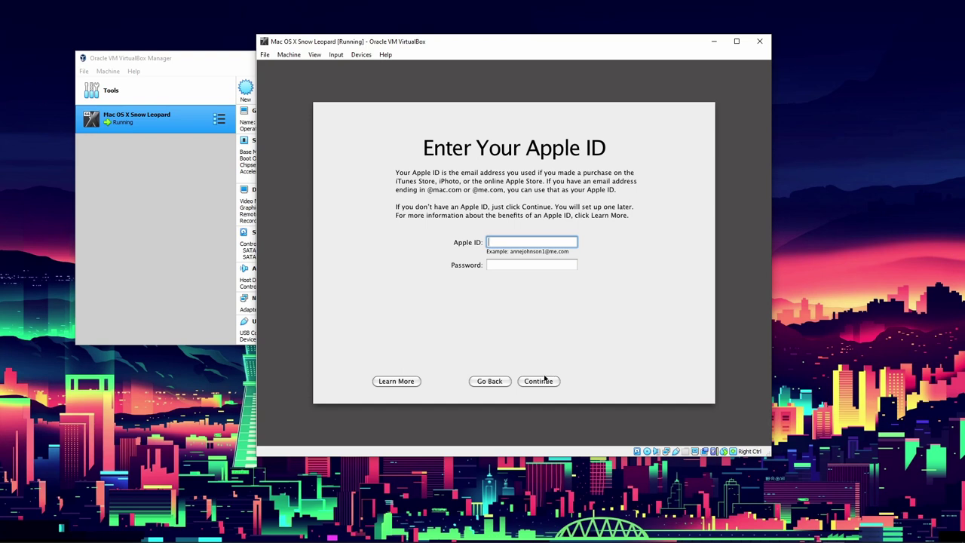
Skip the Apple ID and registration information by leaving their fields empty, and proceed to account creation.
left_click(543, 379)
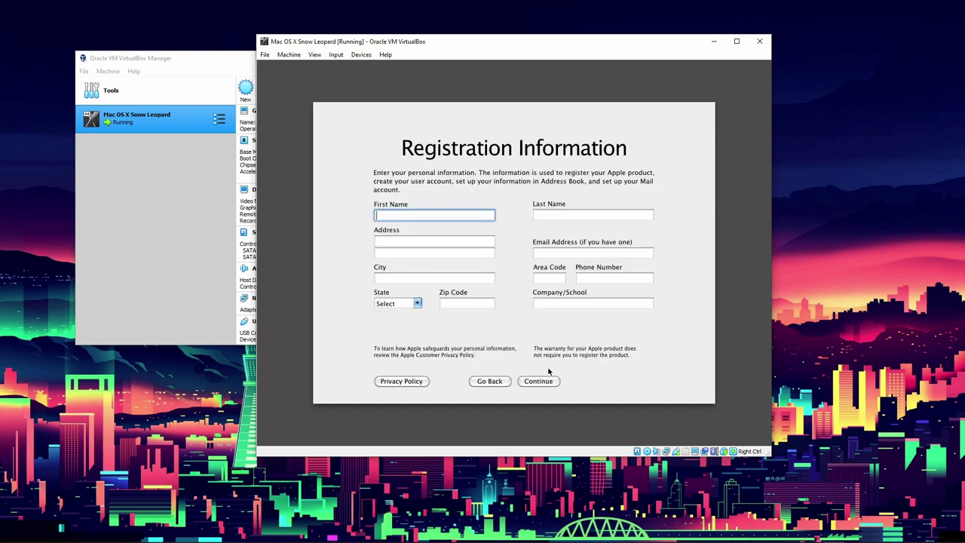
left_click(539, 381)
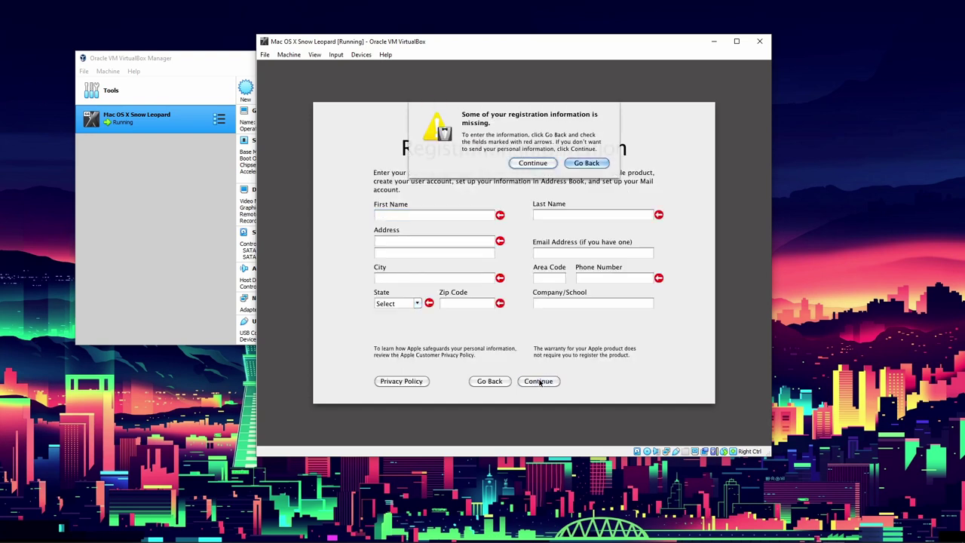
left_click(537, 162)
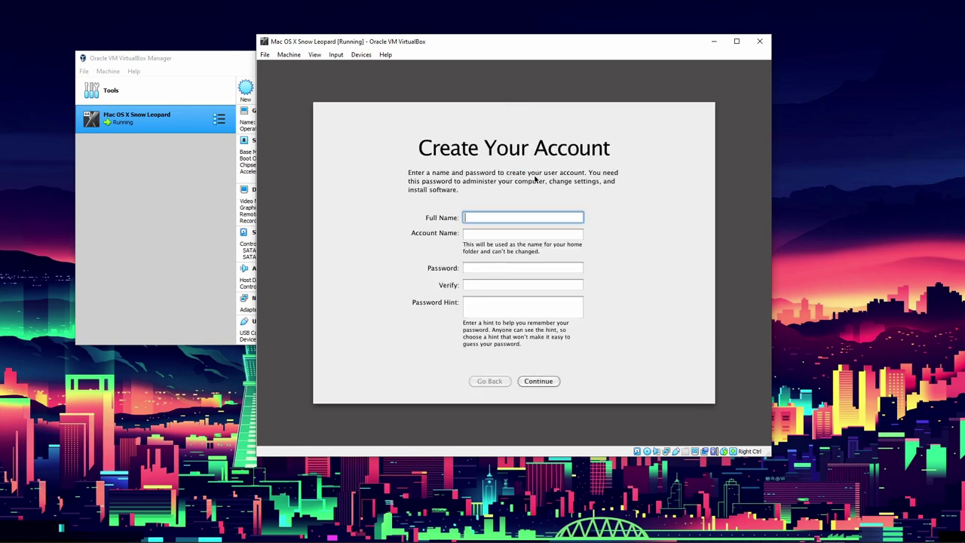
Create the user account with the full name TEK Cubed and the account name tekcubed, without a password or hint.
type("TEK Cubed")
left_click(511, 233)
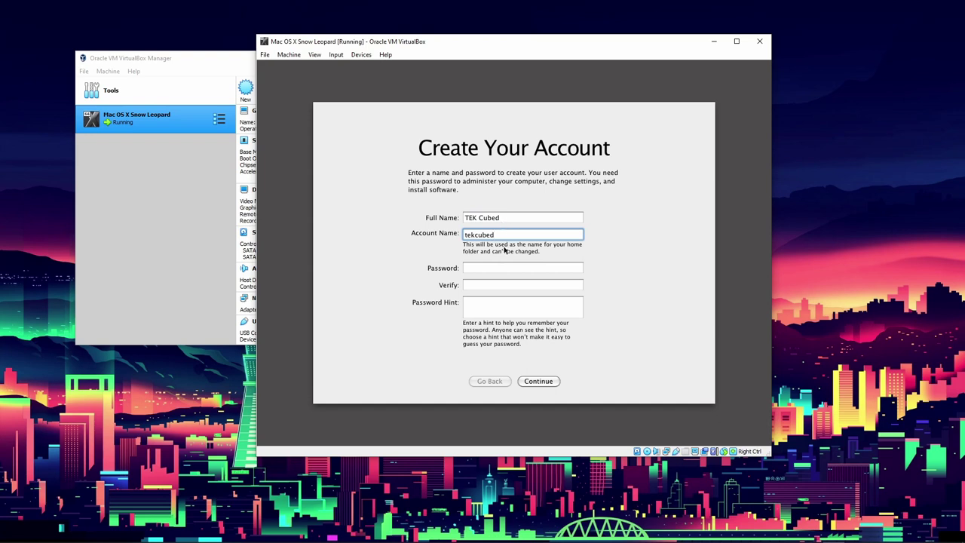
left_click(501, 267)
left_click(500, 287)
left_click(493, 309)
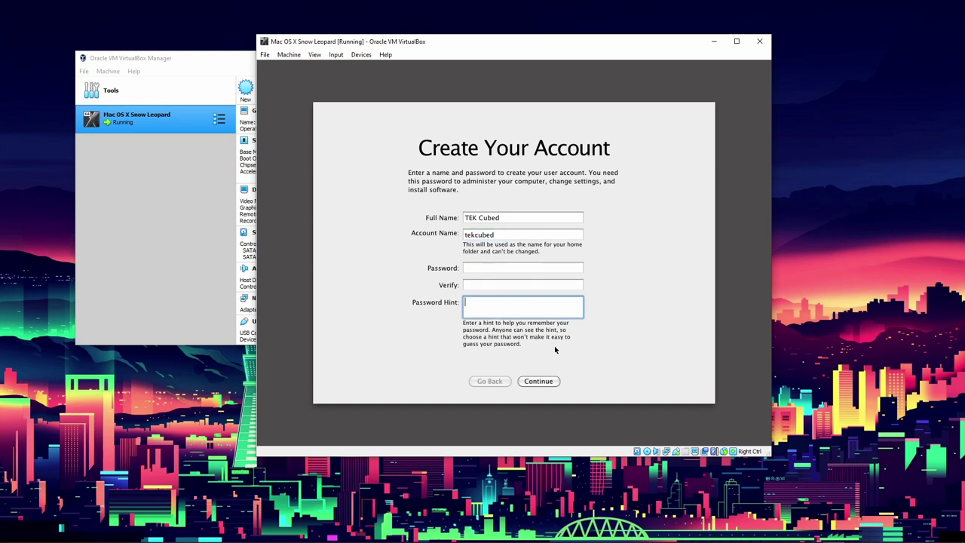
left_click(537, 380)
left_click(590, 163)
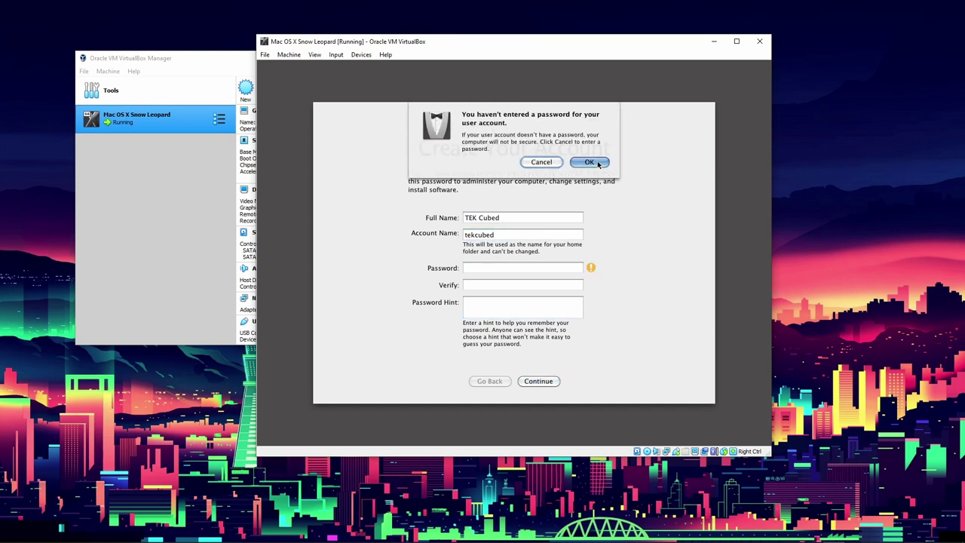
Keep Cupertino, CA - United States as the closest city for the time zone and finish the Mac setup.
left_click(551, 381)
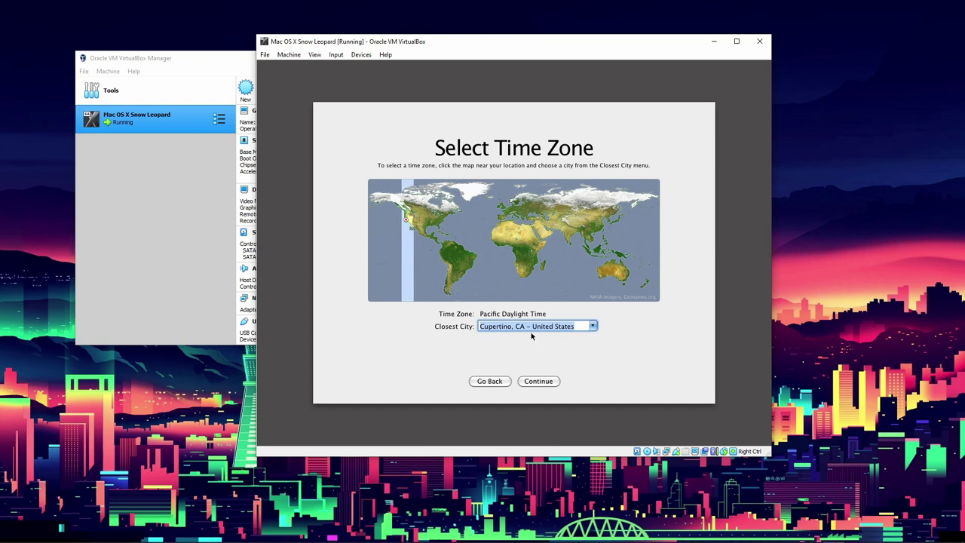
left_click(546, 382)
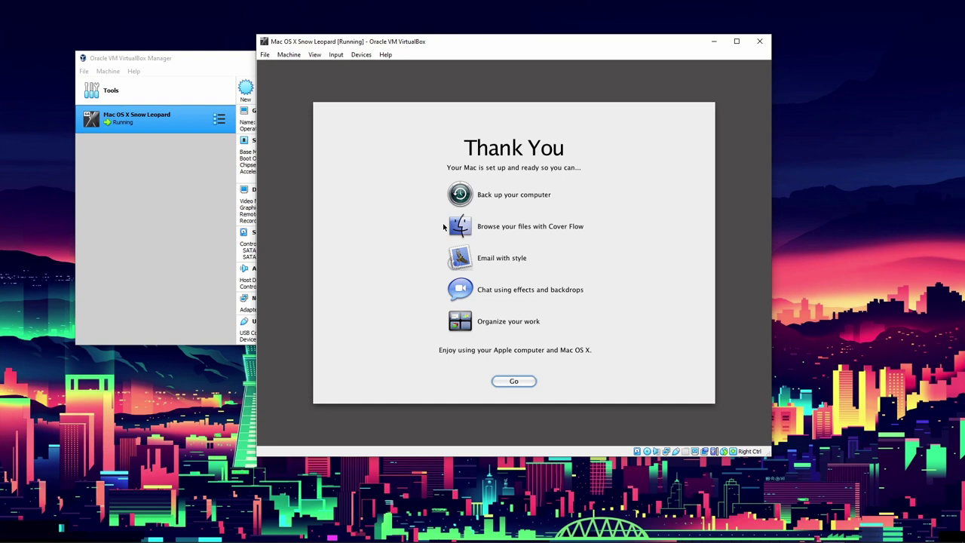
left_click(511, 382)
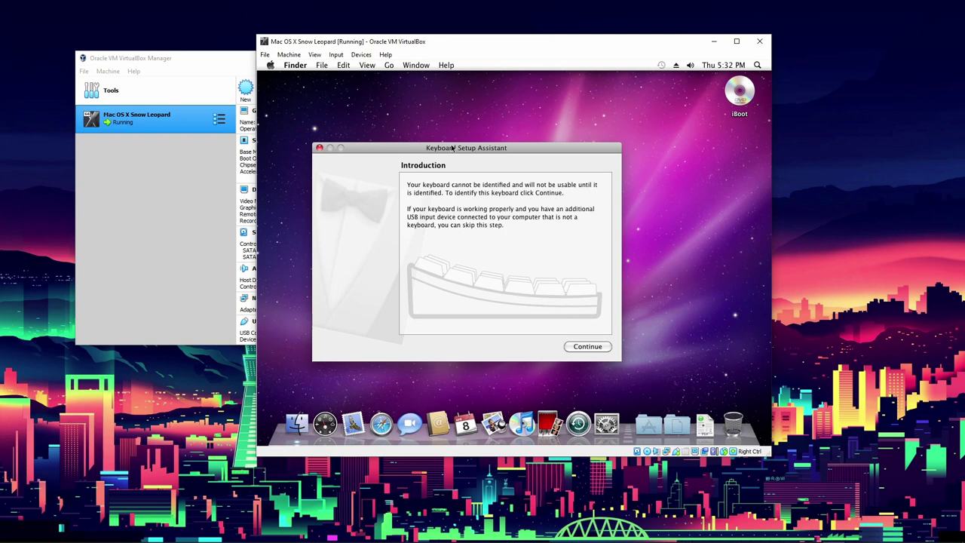
Identify the keyboard in Keyboard Setup Assistant using the keys beside both Shift keys and accept the ANSI type.
left_click_drag(452, 148, 527, 137)
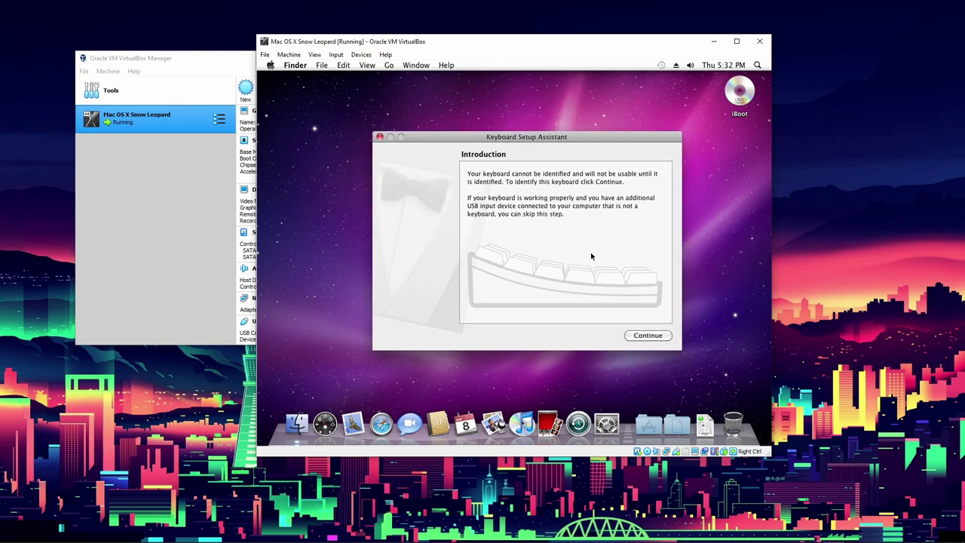
left_click(644, 335)
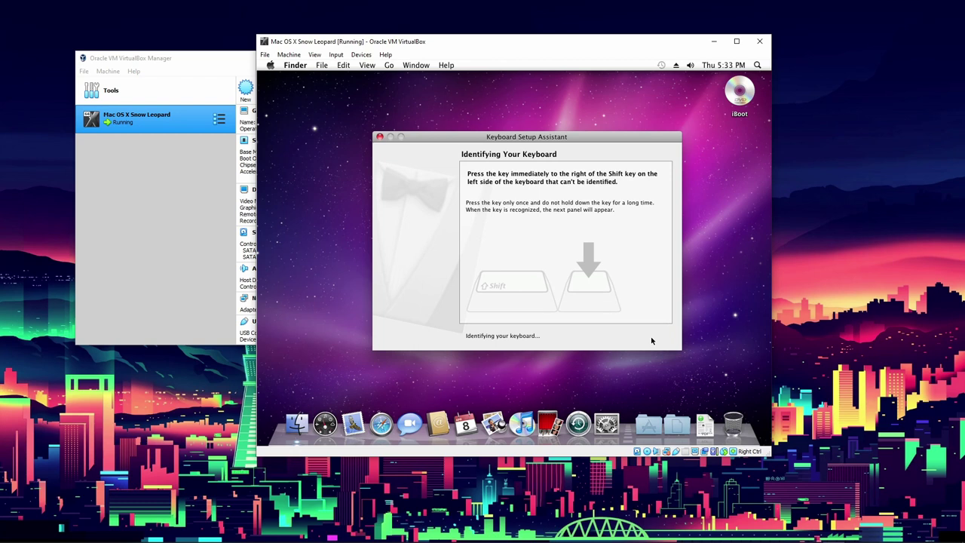
key("z")
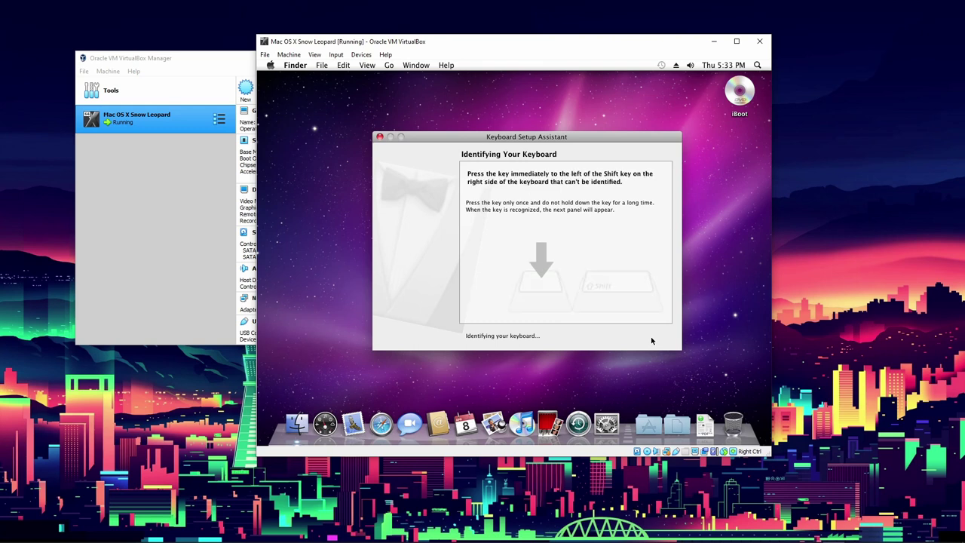
key("slash")
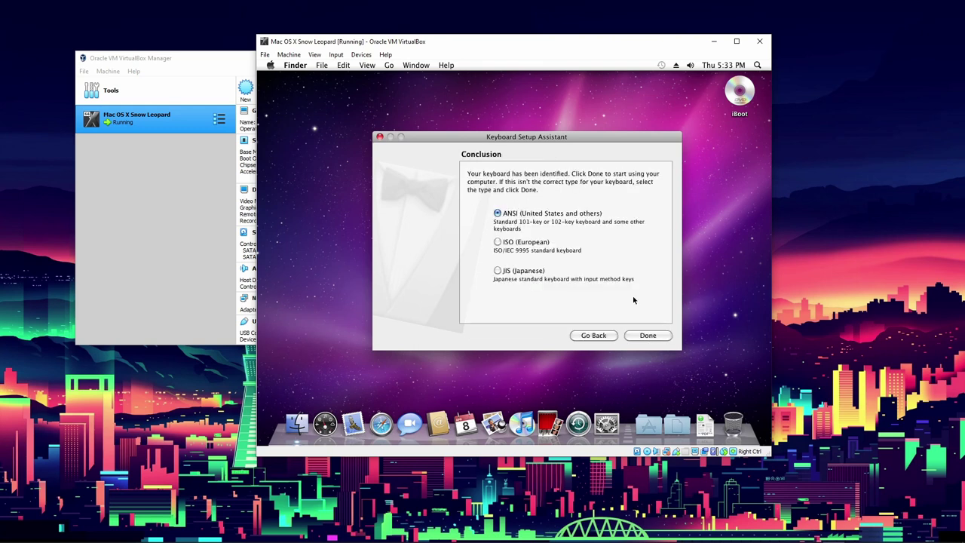
left_click(648, 336)
left_click_drag(414, 178, 499, 223)
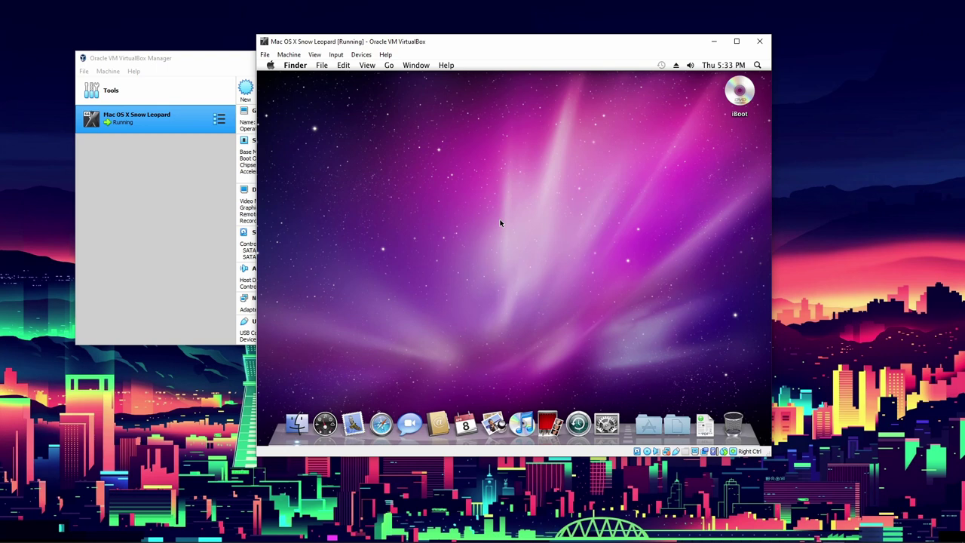
Open Macintosh HD in Finder, view its Applications folder, and return to the drive's top level.
left_click_drag(591, 286, 474, 229)
left_click_drag(561, 300, 341, 171)
left_click(369, 143)
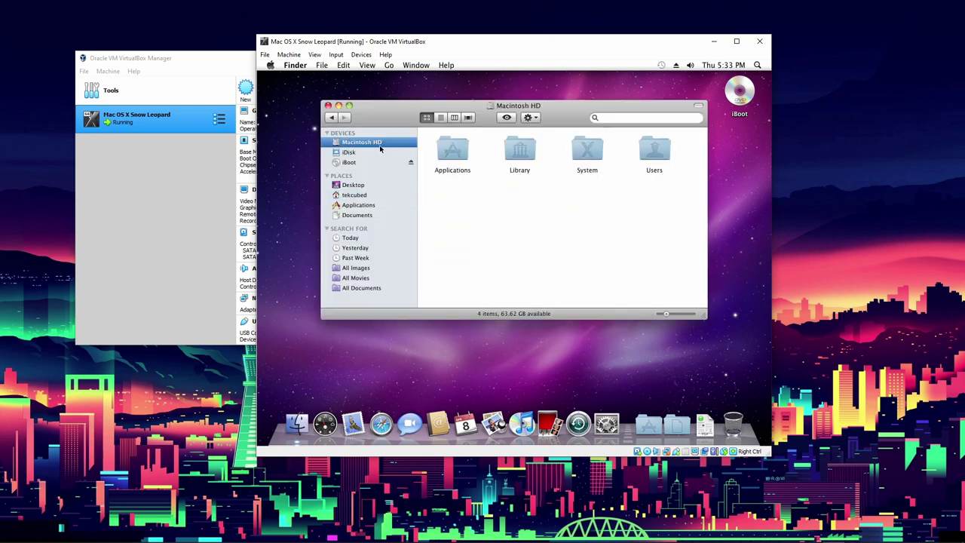
double_click(461, 153)
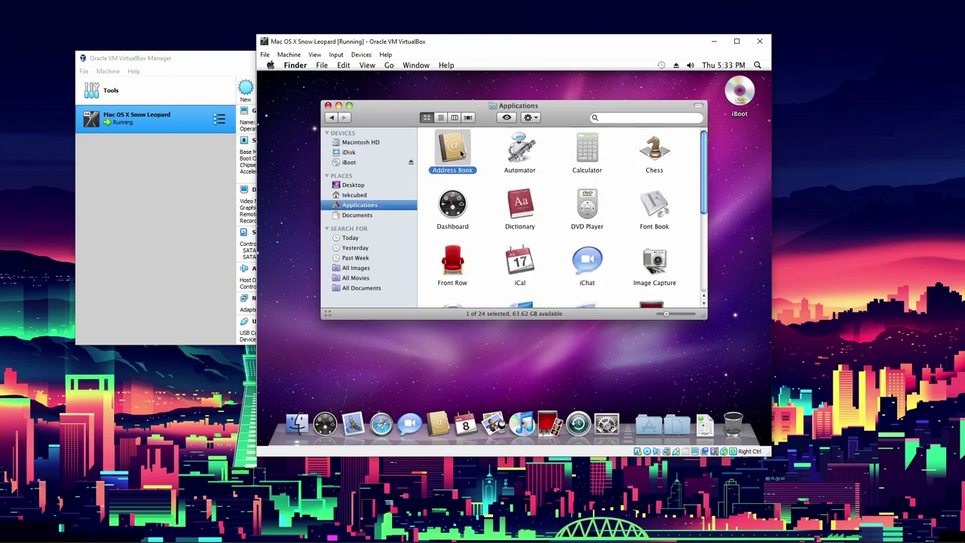
left_click(330, 119)
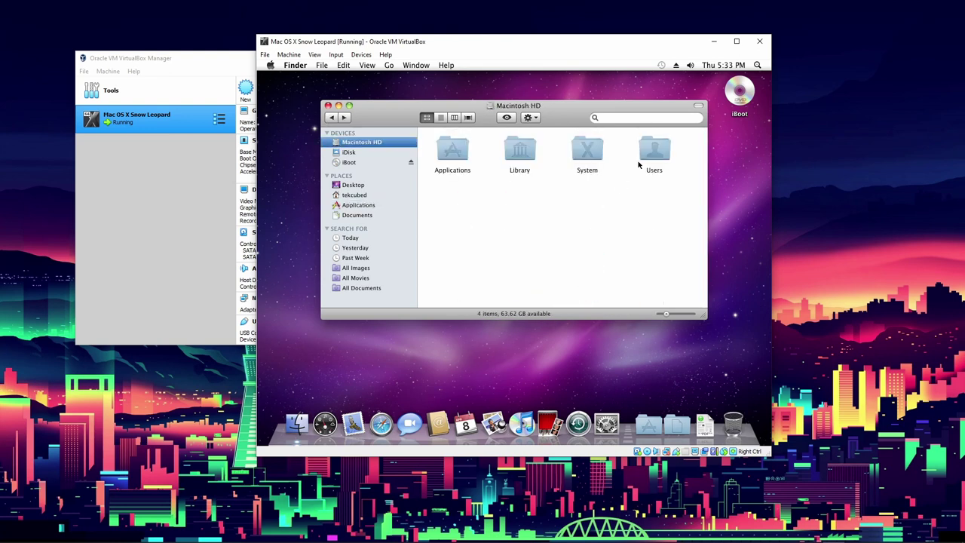
Open the System > Library > CoreServices folder on Macintosh HD.
double_click(589, 153)
double_click(451, 149)
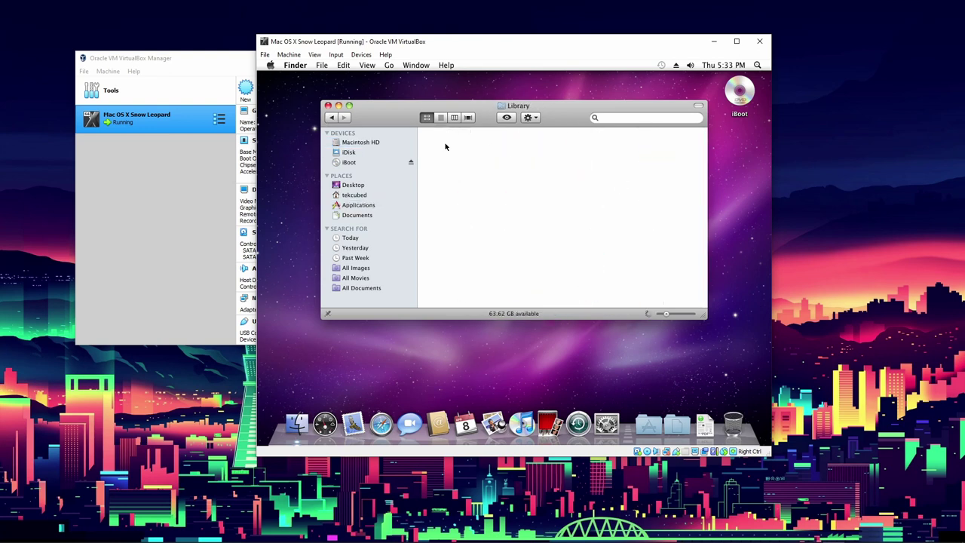
scroll(569, 225, "down", 5)
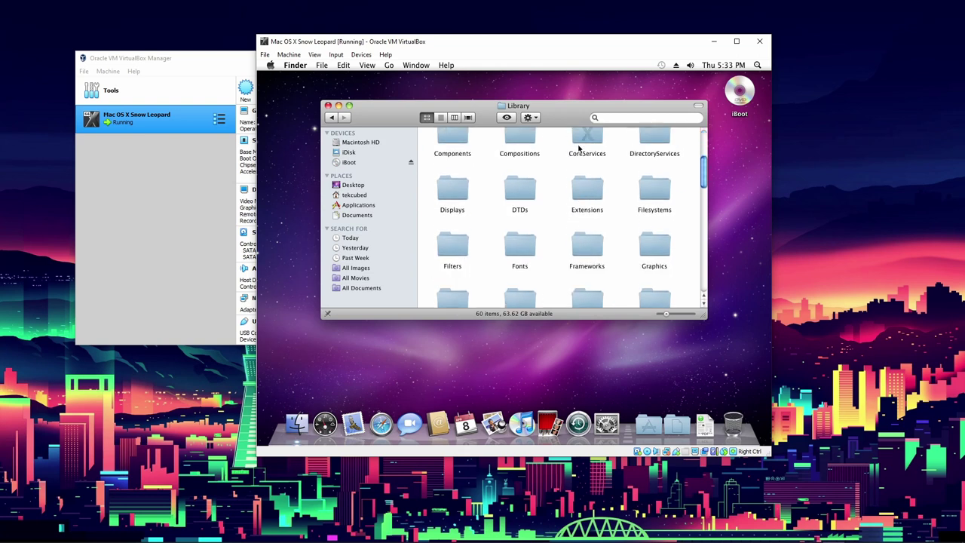
double_click(578, 146)
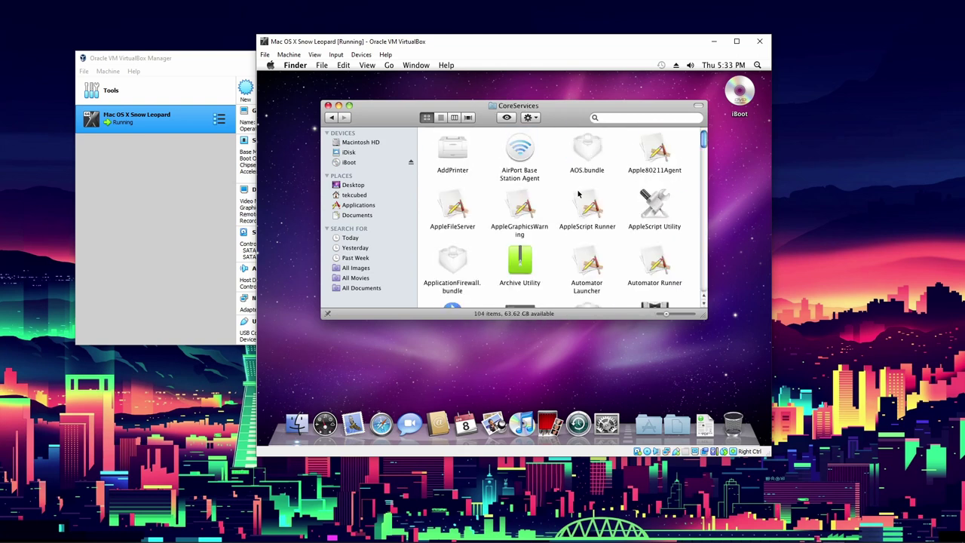
Find Setup Assistant in the CoreServices folder and show its package contents.
scroll(576, 195, "down", 1)
scroll(576, 195, "down", 10)
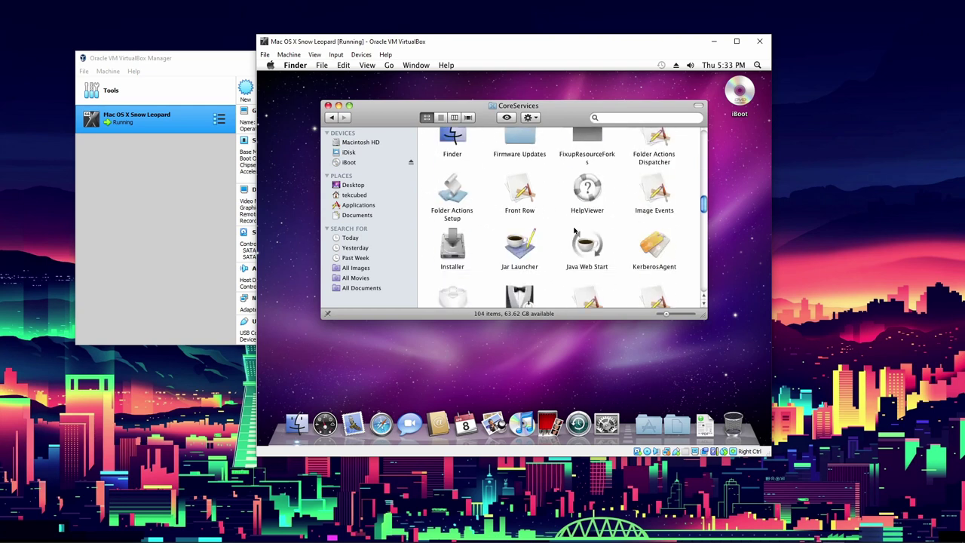
scroll(576, 230, "down", 8)
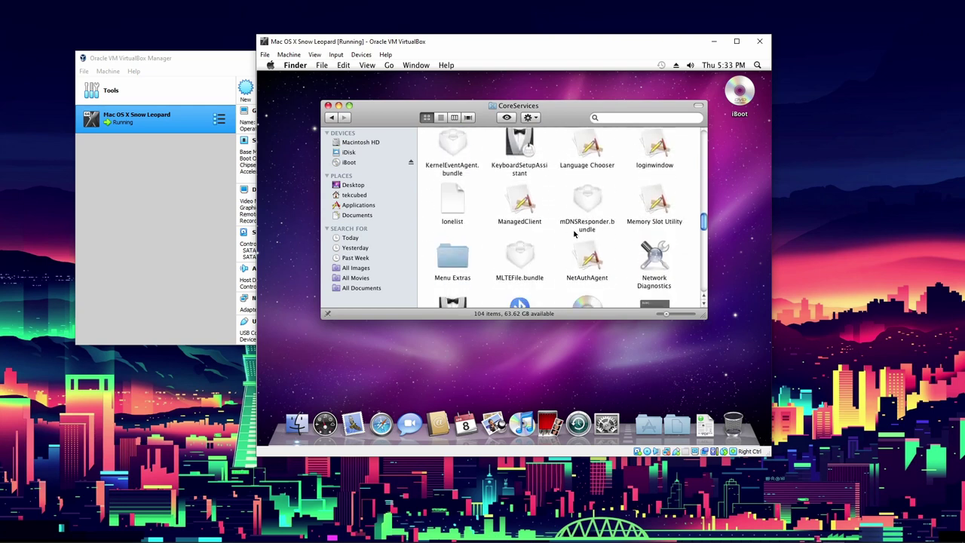
scroll(573, 238, "down", 6)
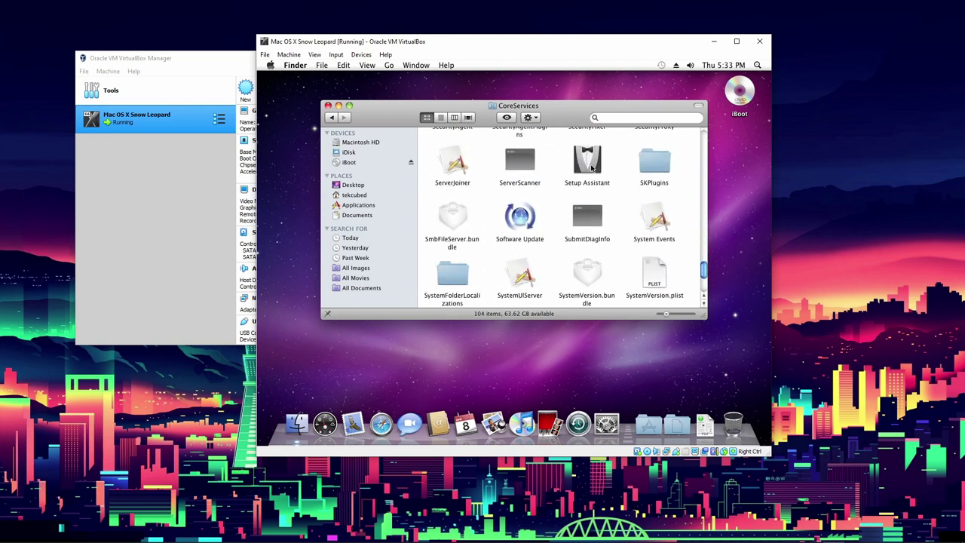
right_click(592, 166)
left_click(614, 185)
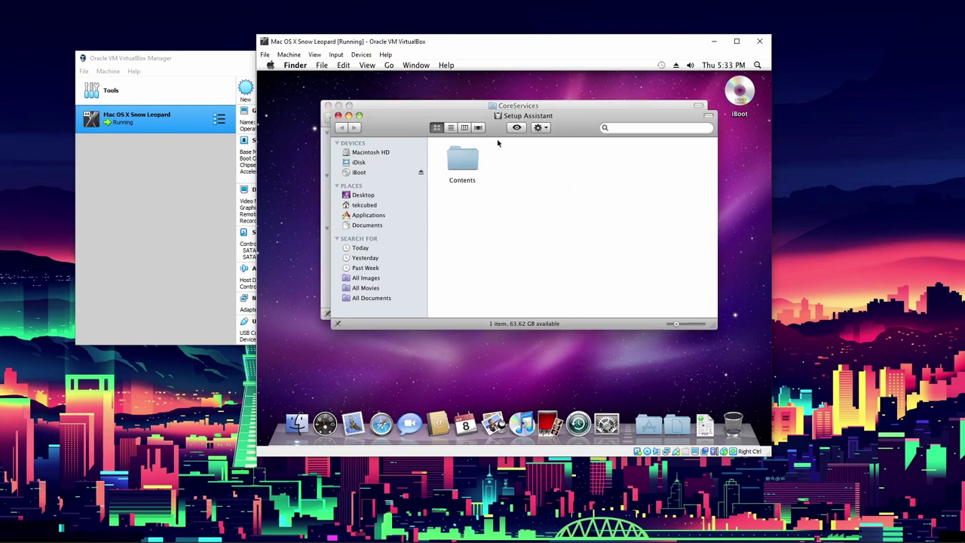
Open the Contents > Resources folder of the Setup Assistant package and find TransitionSection.bundle.
double_click(461, 162)
double_click(531, 217)
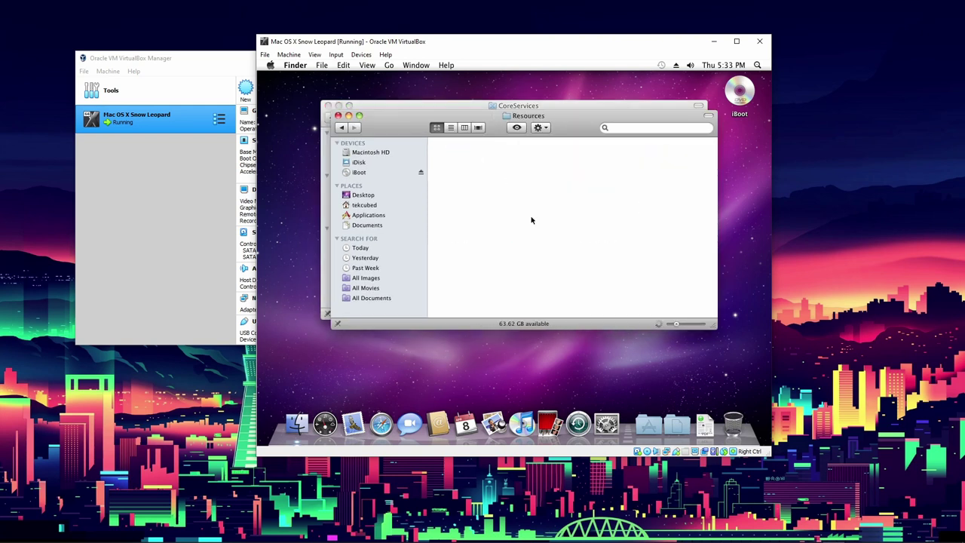
scroll(526, 236, "down", 6)
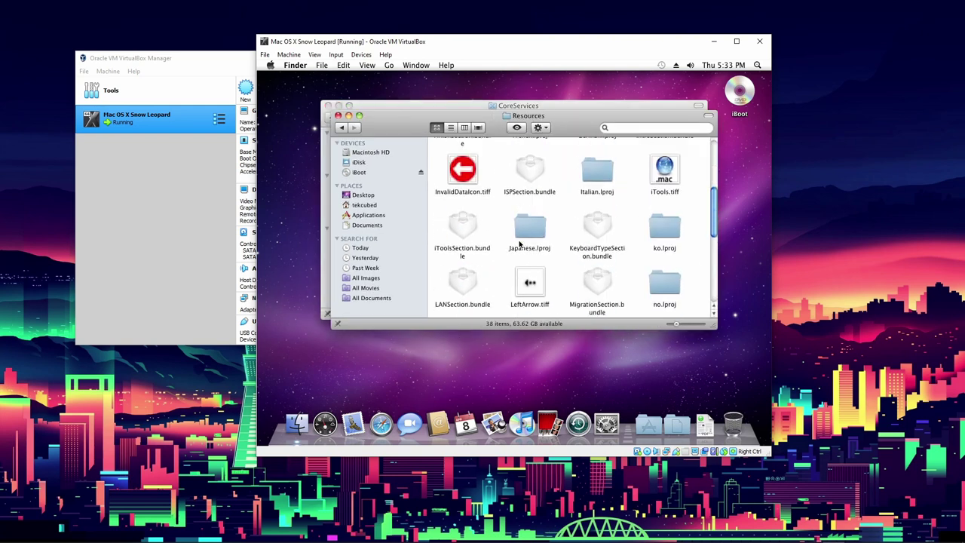
scroll(519, 244, "down", 4)
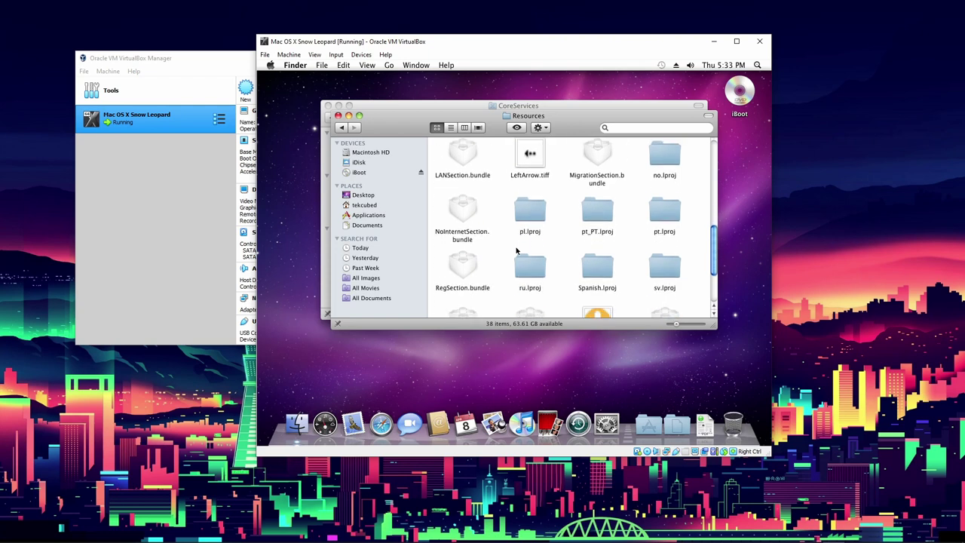
scroll(517, 252, "down", 3)
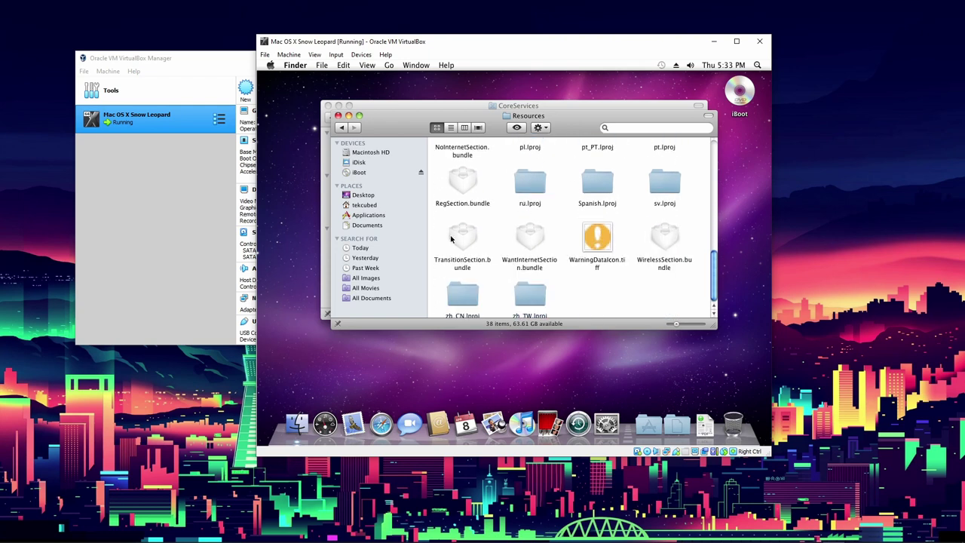
Show the package contents of TransitionSection.bundle and look through its Contents > Resources folder.
right_click(452, 238)
left_click(486, 265)
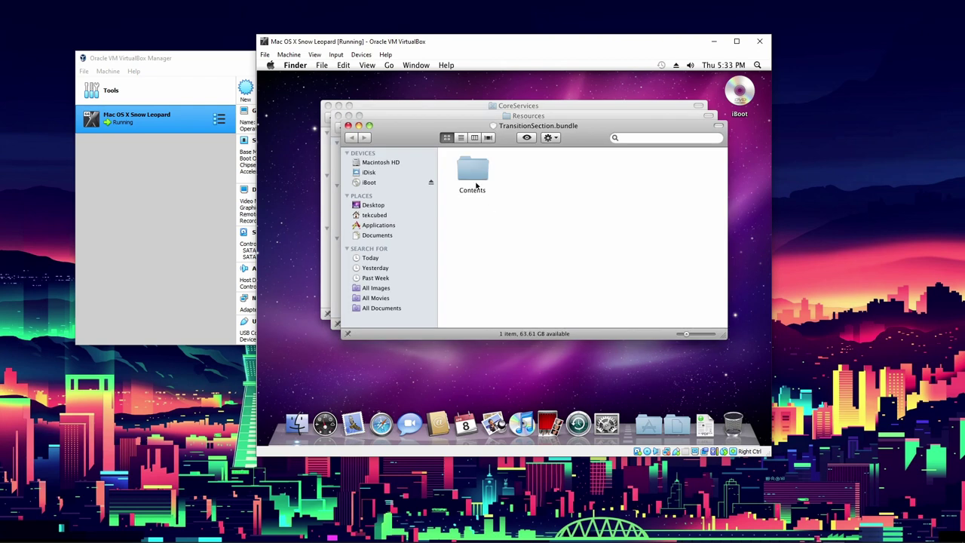
double_click(476, 176)
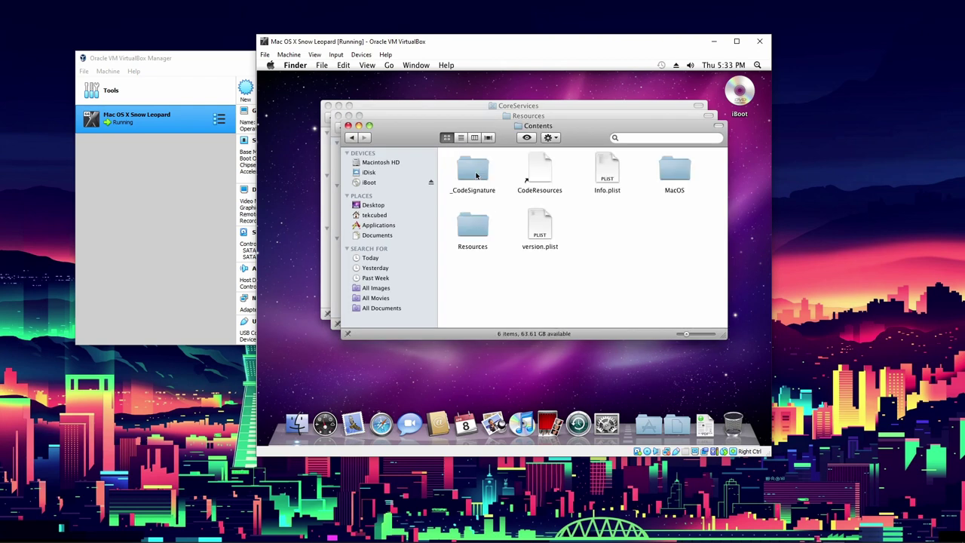
double_click(476, 225)
scroll(581, 267, "down", 2)
scroll(596, 268, "up", 2)
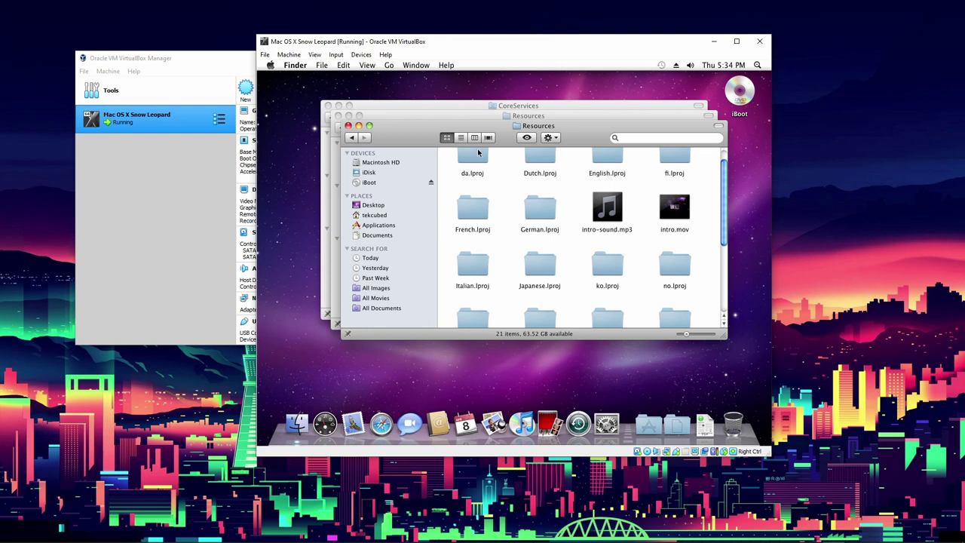
Close both Resources windows and the CoreServices window, and open the About This Mac information.
left_click(347, 125)
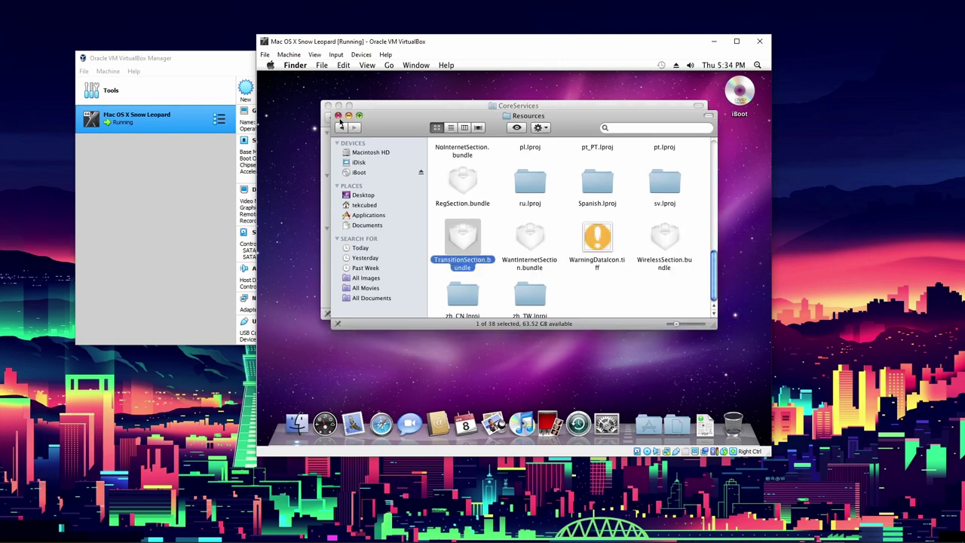
left_click(337, 116)
left_click(328, 107)
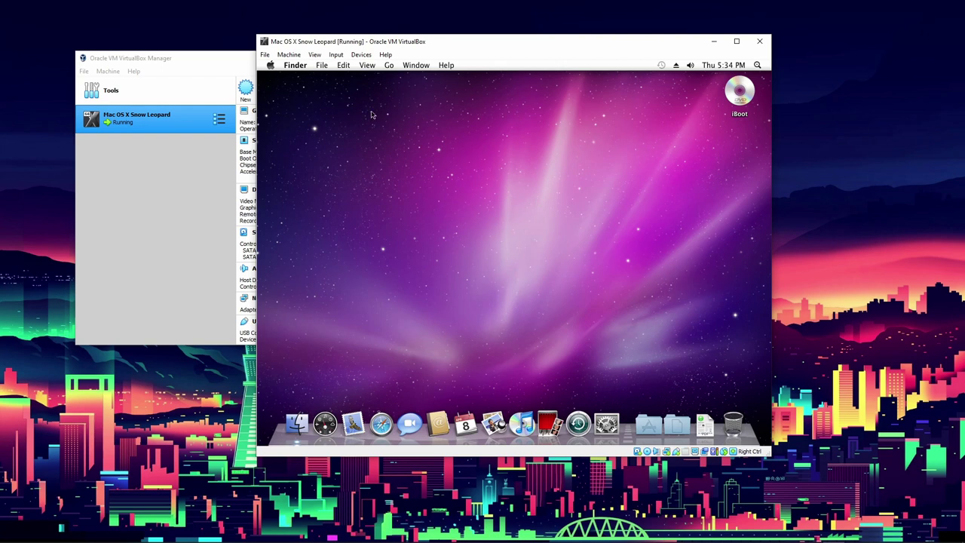
left_click(272, 66)
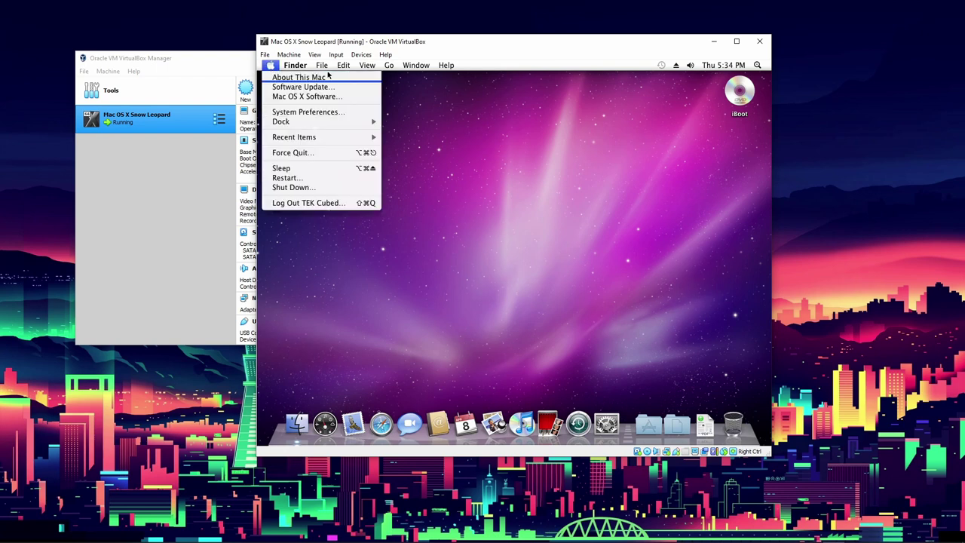
left_click(282, 78)
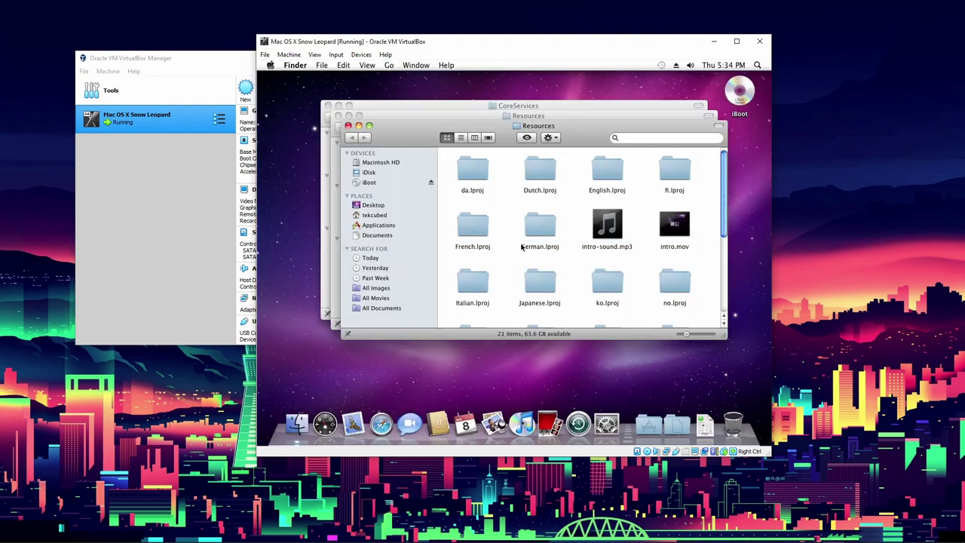
Close the three stacked Finder windows to clear the desktop.
left_click(348, 125)
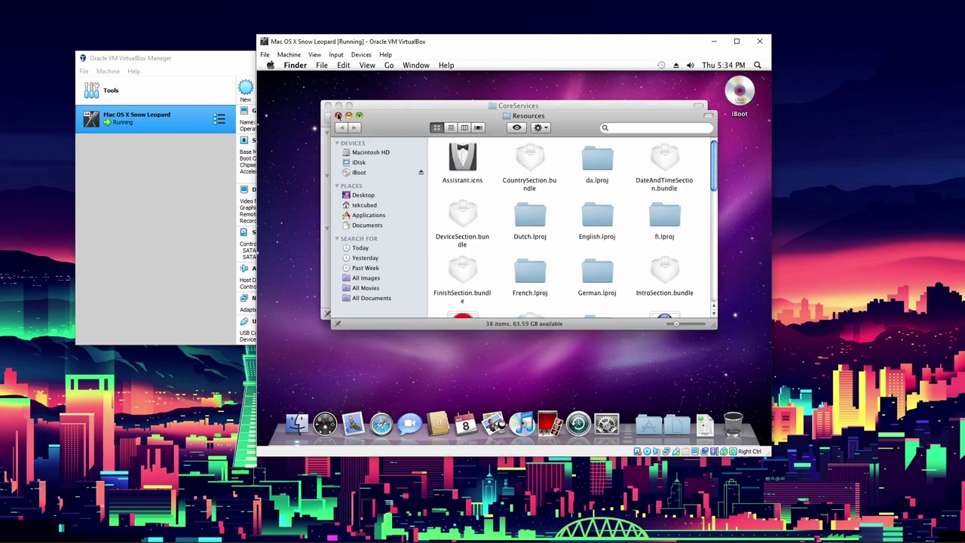
left_click(338, 116)
left_click(330, 106)
View the About Finder information, move its window slightly lower, and close it.
left_click(263, 64)
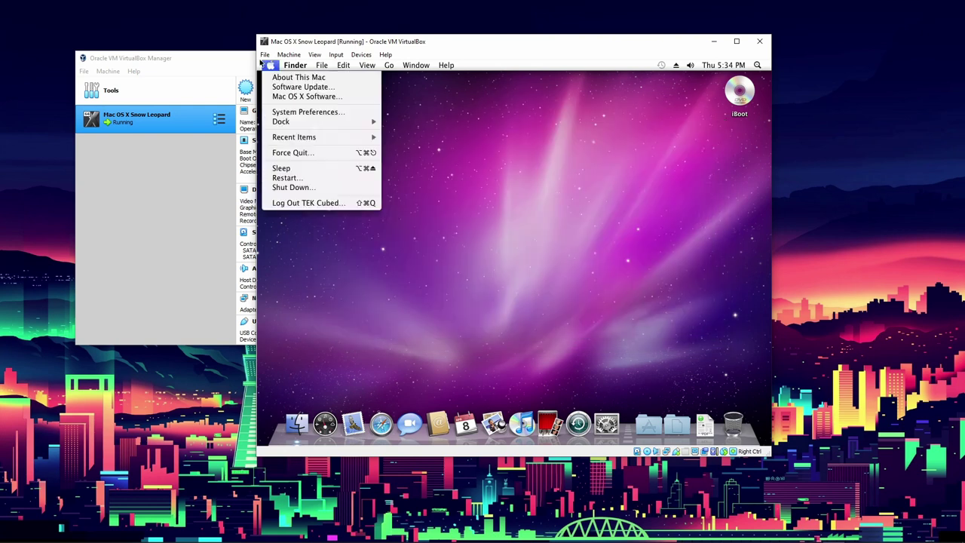
mouse_move(333, 68)
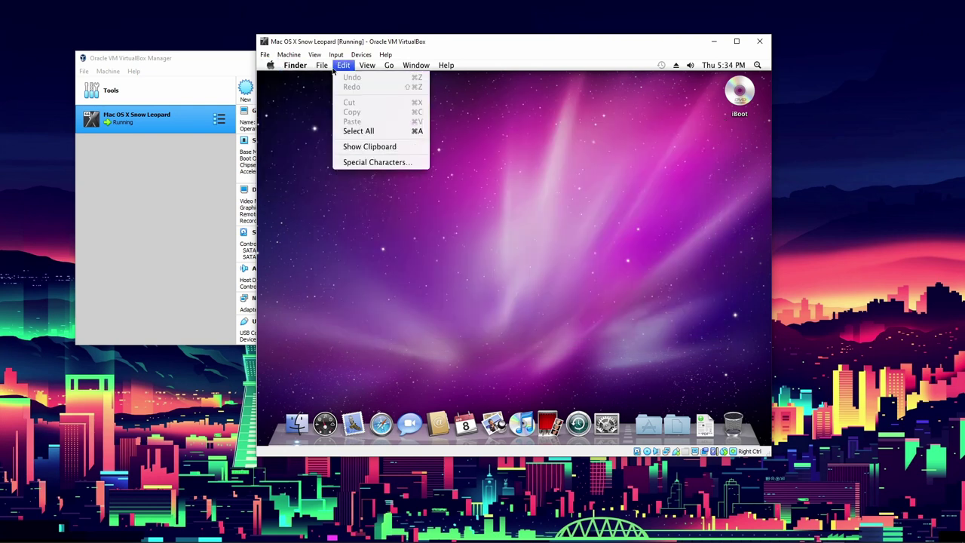
left_click(398, 92)
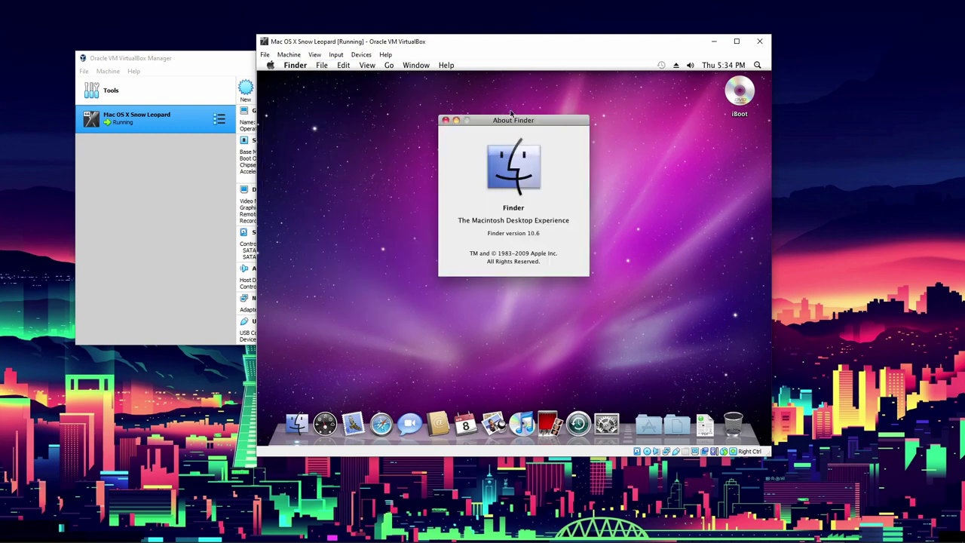
left_click_drag(512, 121, 507, 143)
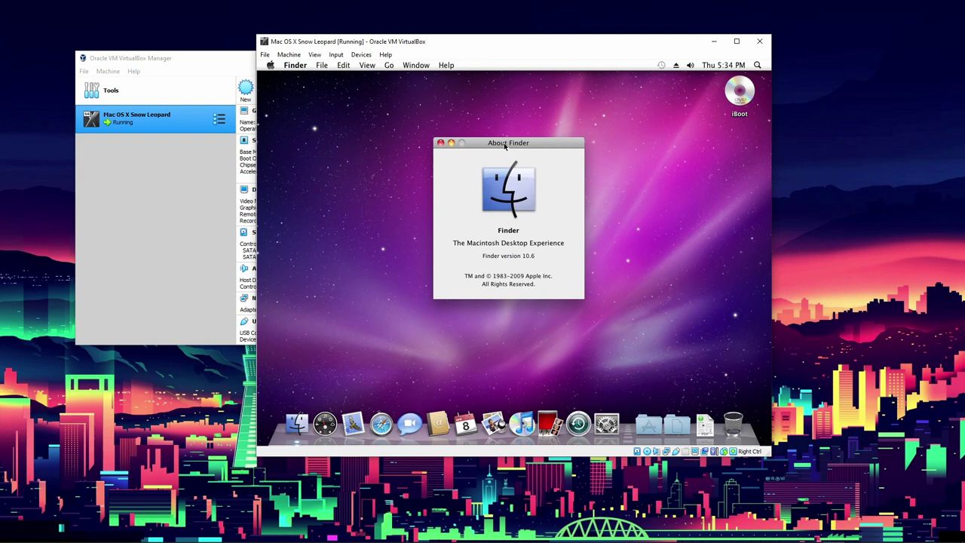
left_click(441, 142)
left_click(270, 65)
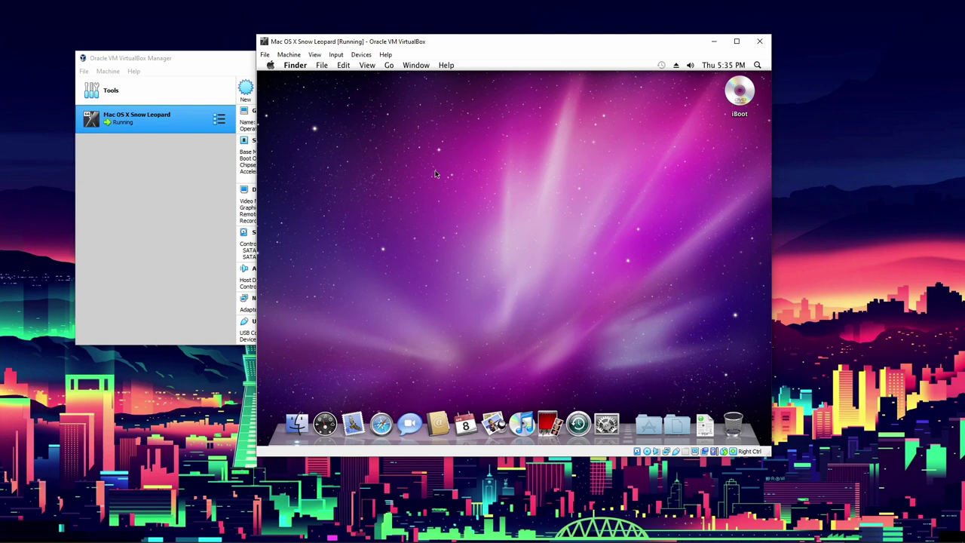
left_click_drag(656, 345, 359, 184)
left_click_drag(674, 306, 408, 204)
left_click_drag(677, 375, 358, 92)
left_click_drag(333, 139, 754, 351)
Open Safari and view the Apple home page to test the internet connection.
left_click(381, 424)
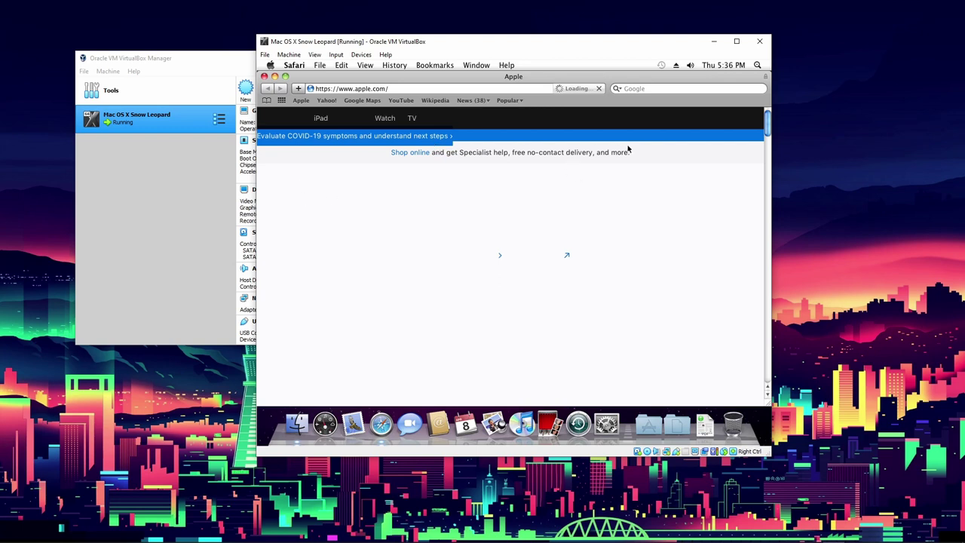
left_click_drag(623, 155, 500, 150)
left_click(499, 151)
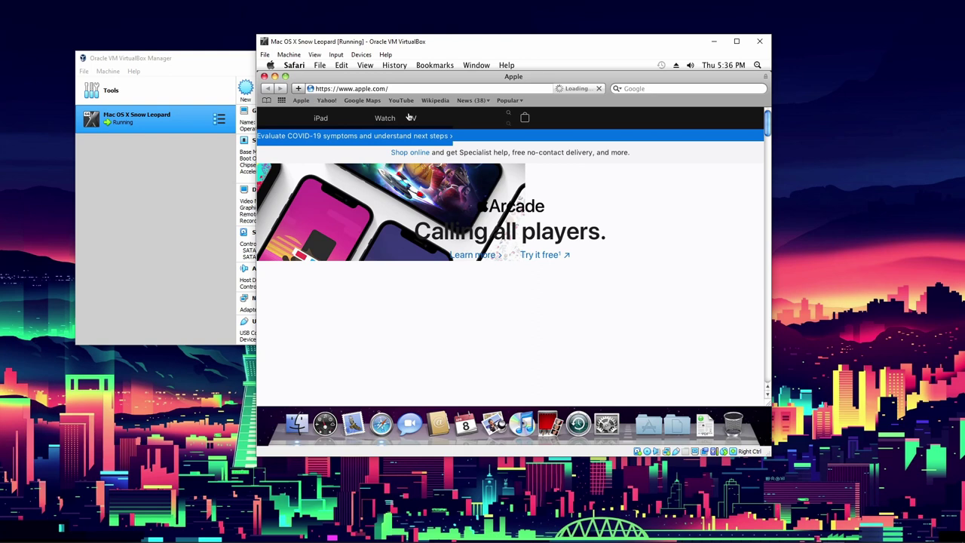
Close the Apple home page window and quit Safari.
left_click_drag(262, 80, 265, 79)
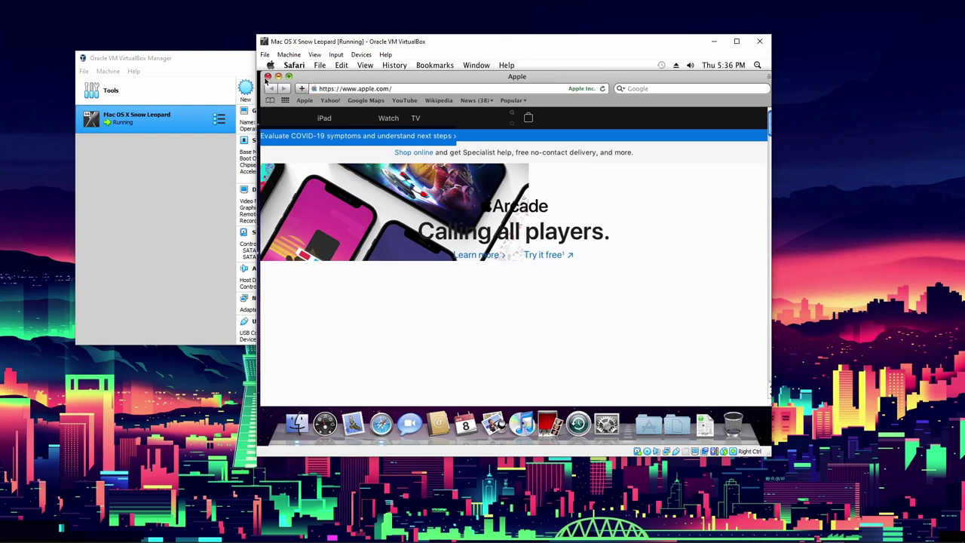
left_click(268, 77)
right_click(382, 424)
left_click(384, 395)
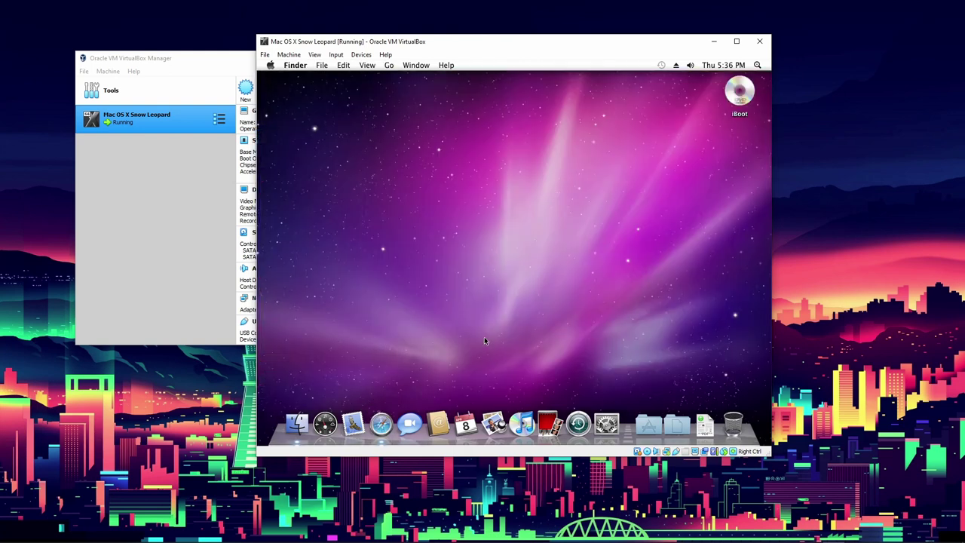